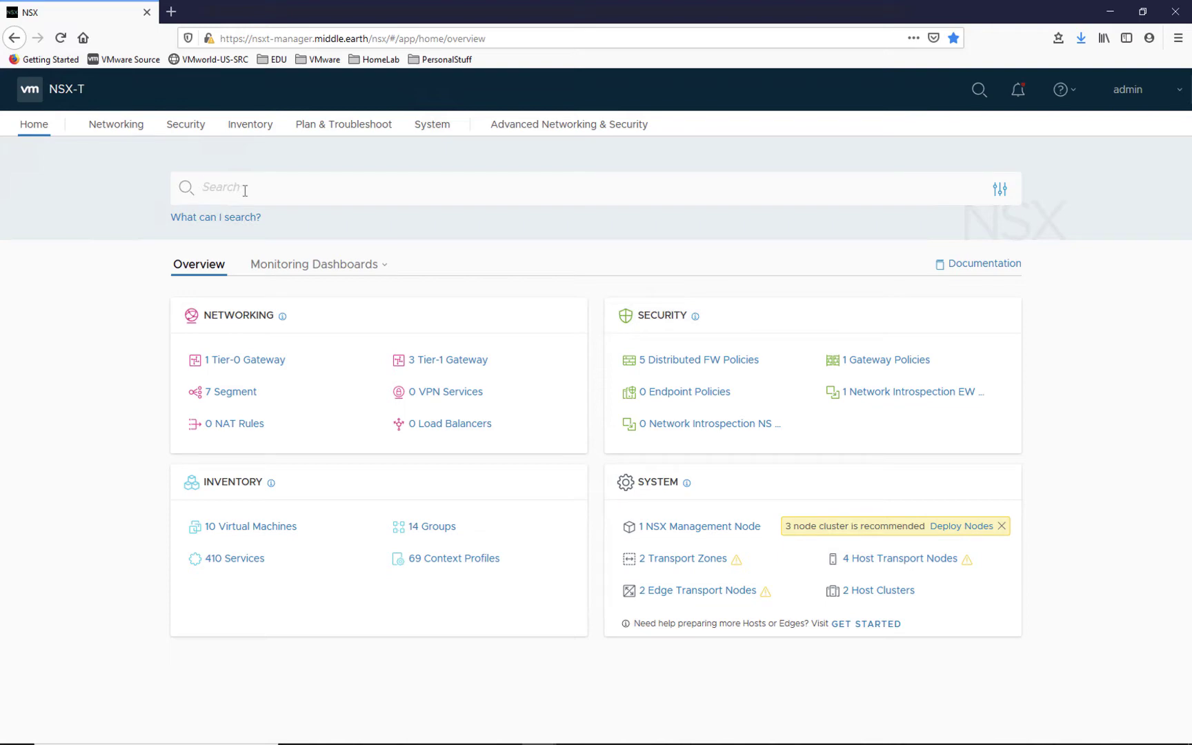
- Search NSX-T for "edge" and dismiss the three-node cluster recommendation on the home overview
type("edge")
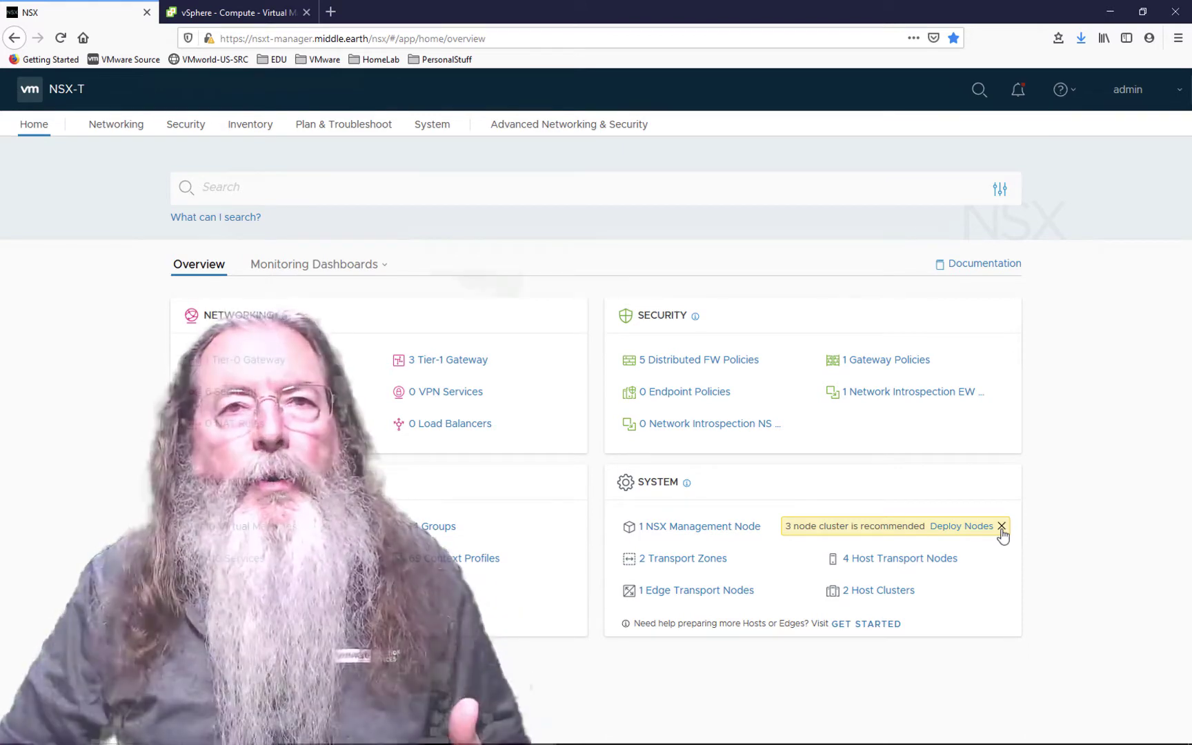
left_click(1001, 528)
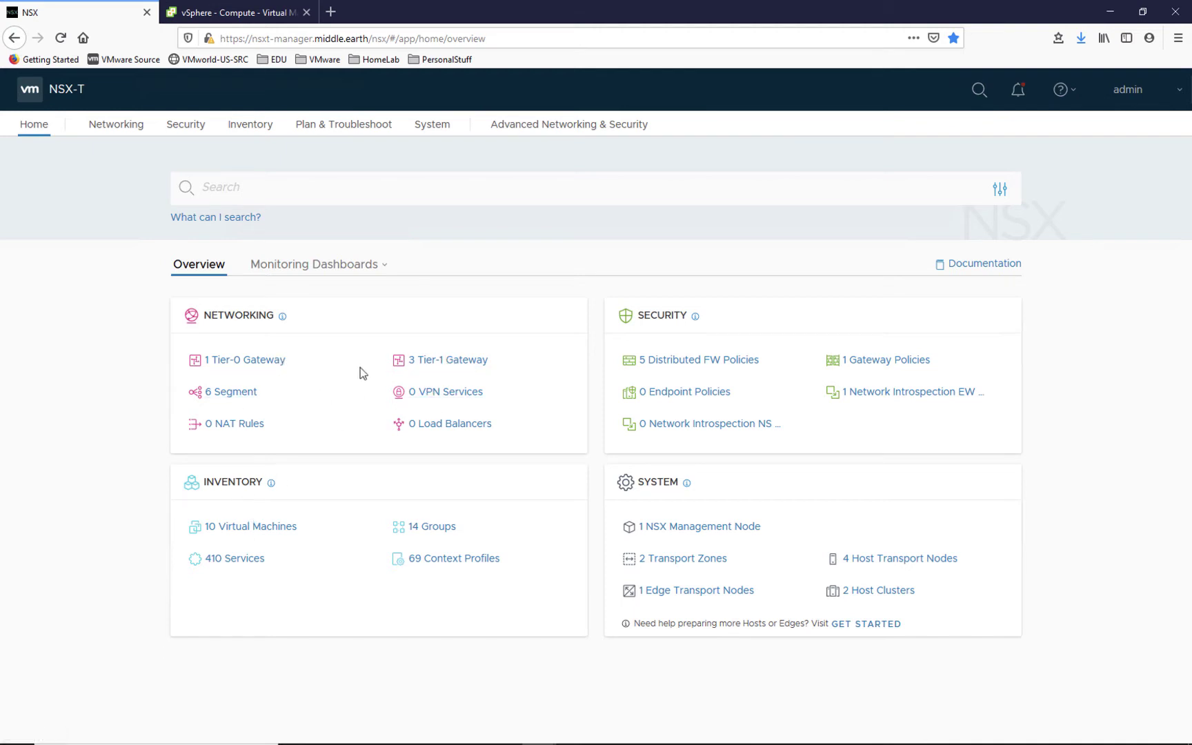
- Examine the System monitoring dashboard, including host transport node status, and the Networking & Security monitoring dashboard
left_click(329, 269)
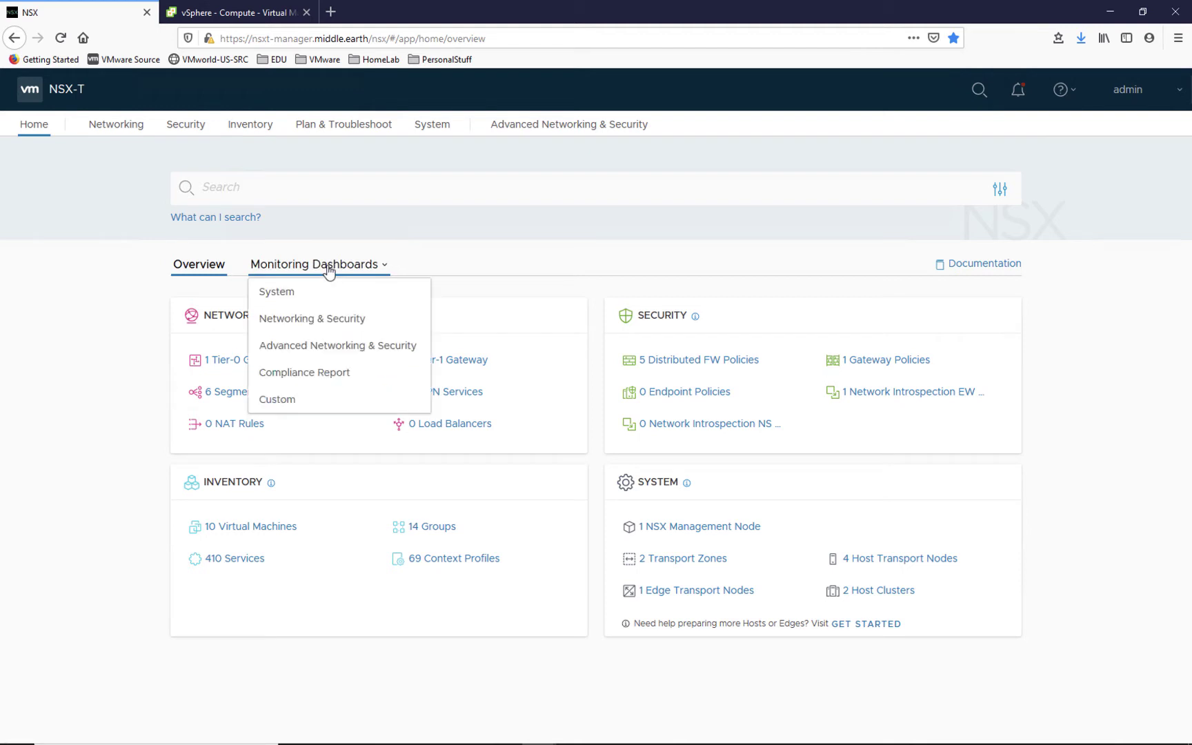
left_click(289, 289)
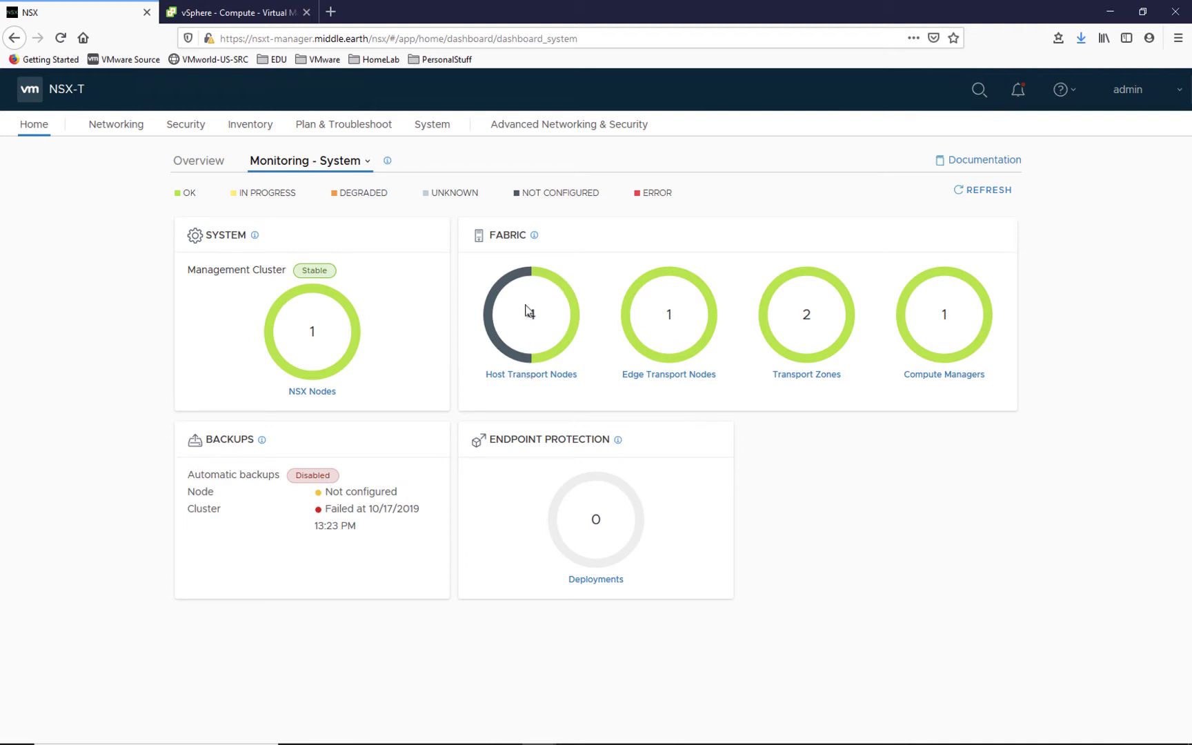
mouse_move(529, 361)
left_click(341, 160)
left_click(321, 216)
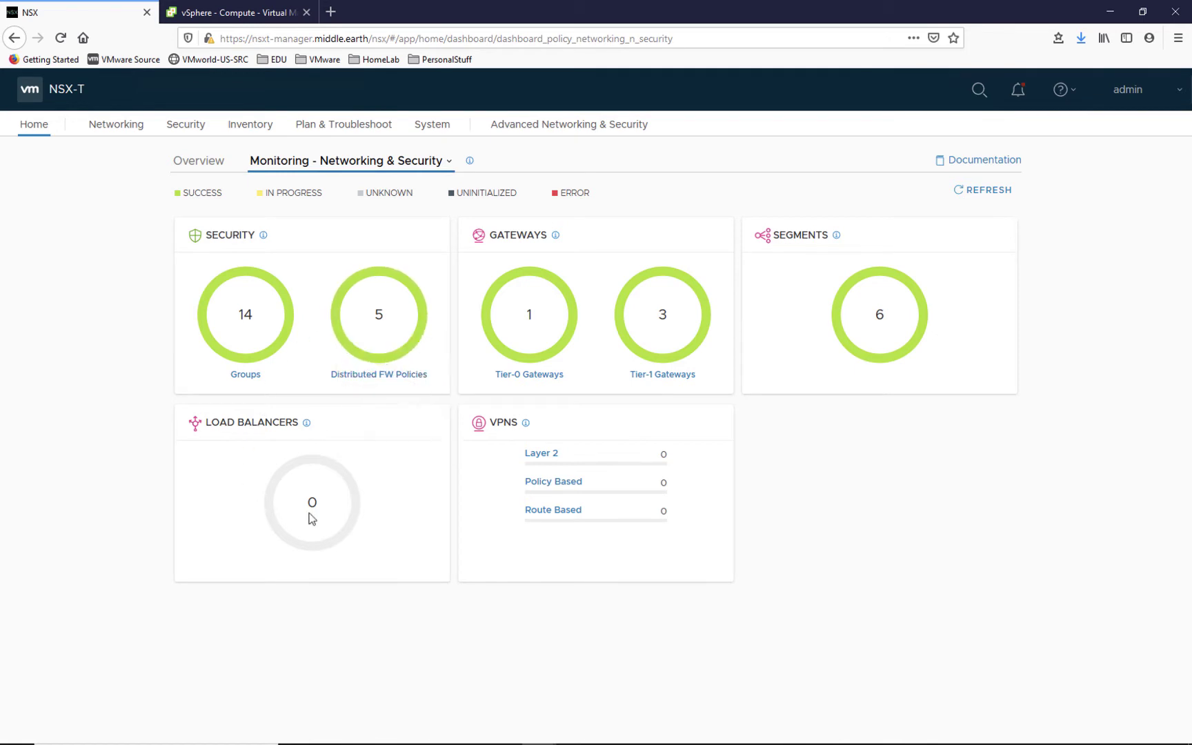
- Check VM port and switch port status in the Advanced Networking & Security monitoring dashboard, and return to the home overview
left_click(343, 166)
left_click(321, 244)
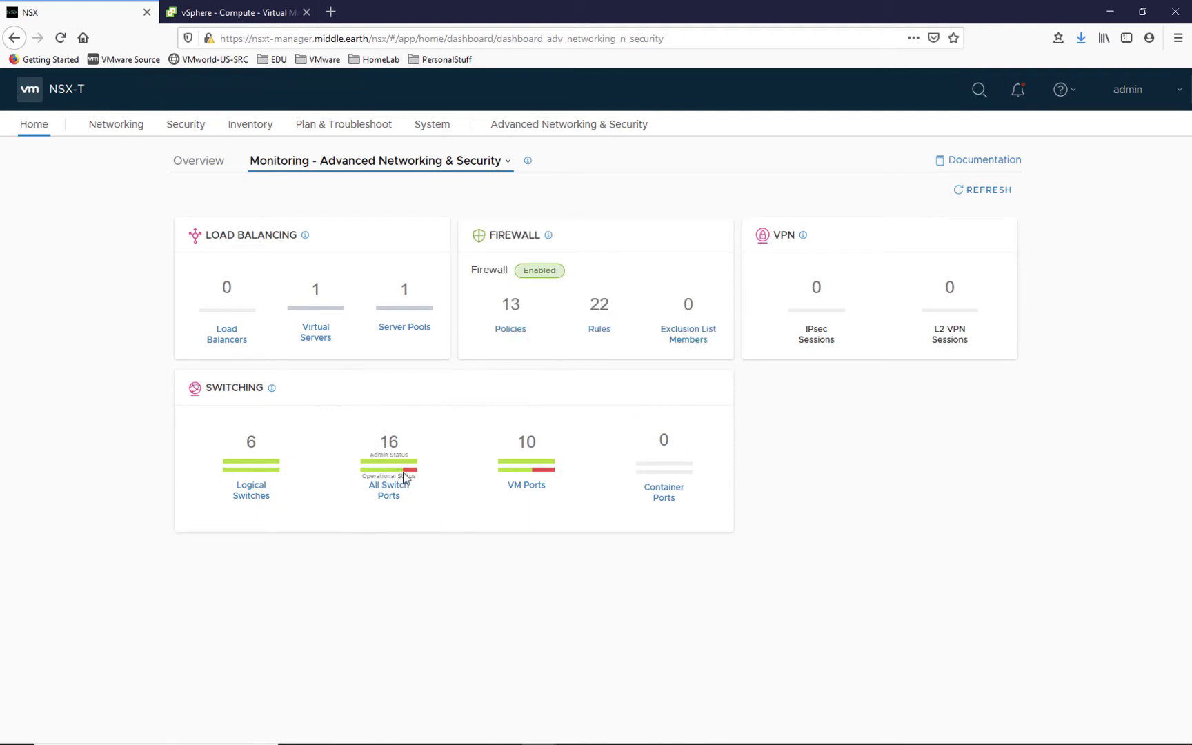
mouse_move(542, 475)
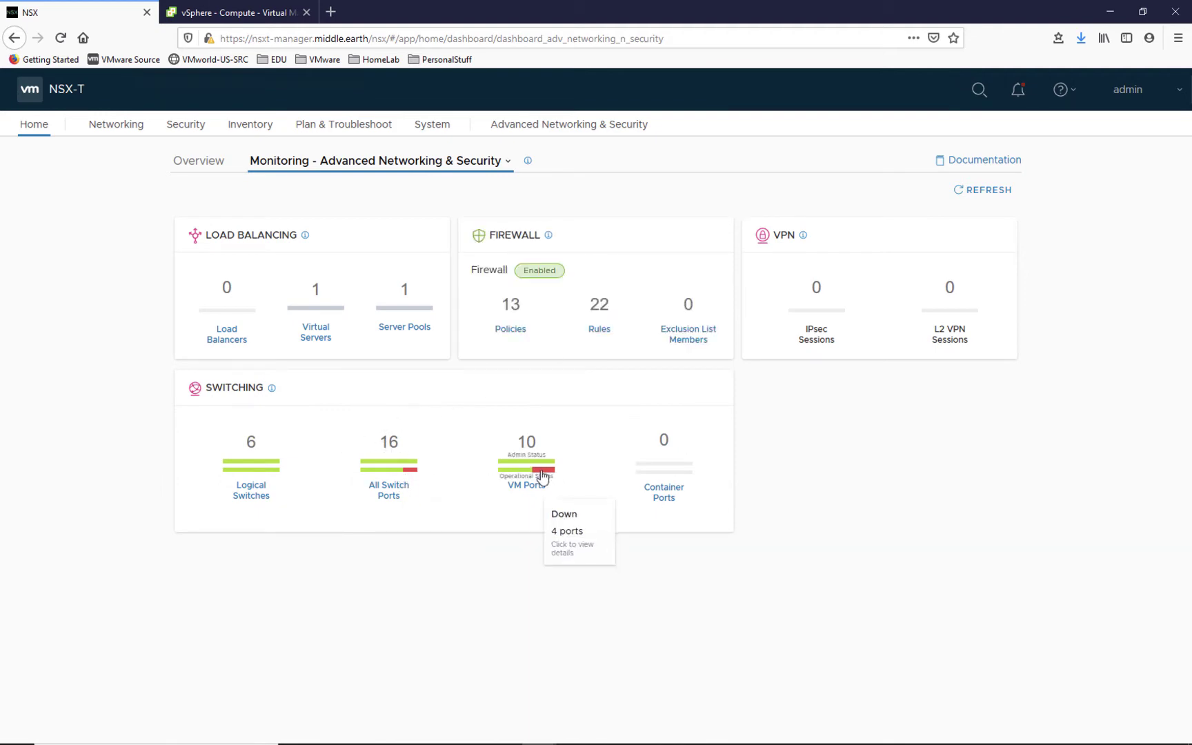
mouse_move(409, 475)
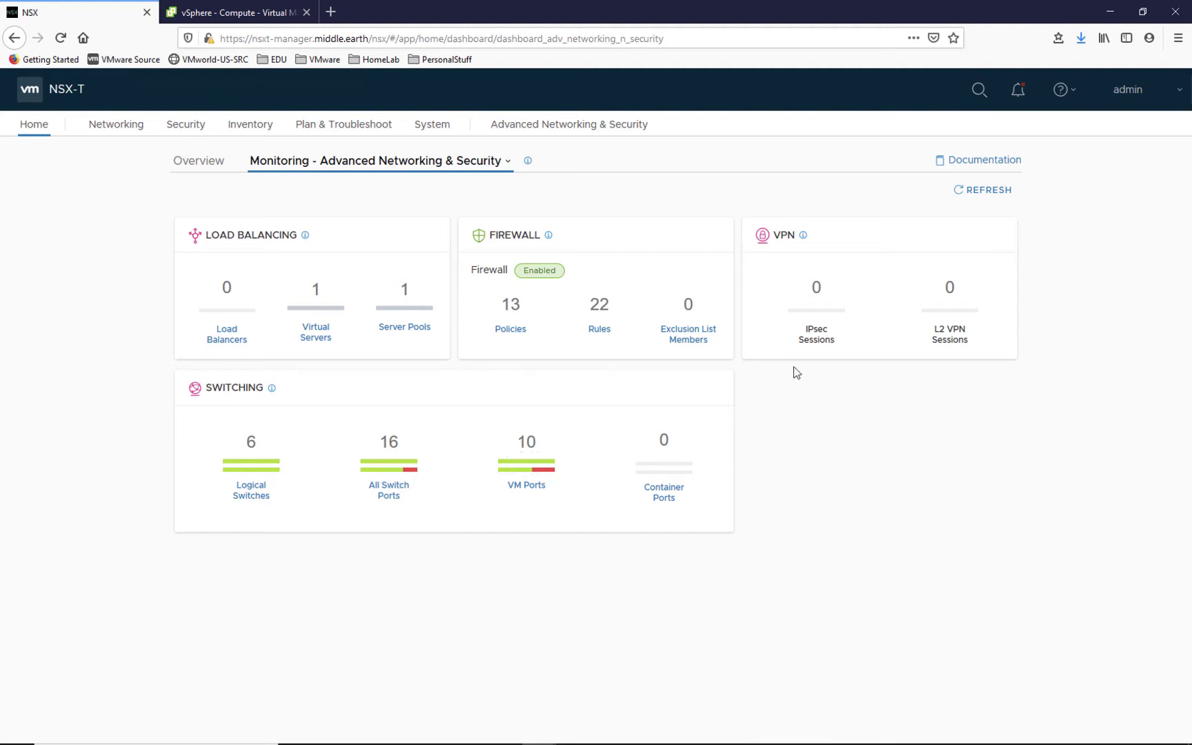
left_click(38, 128)
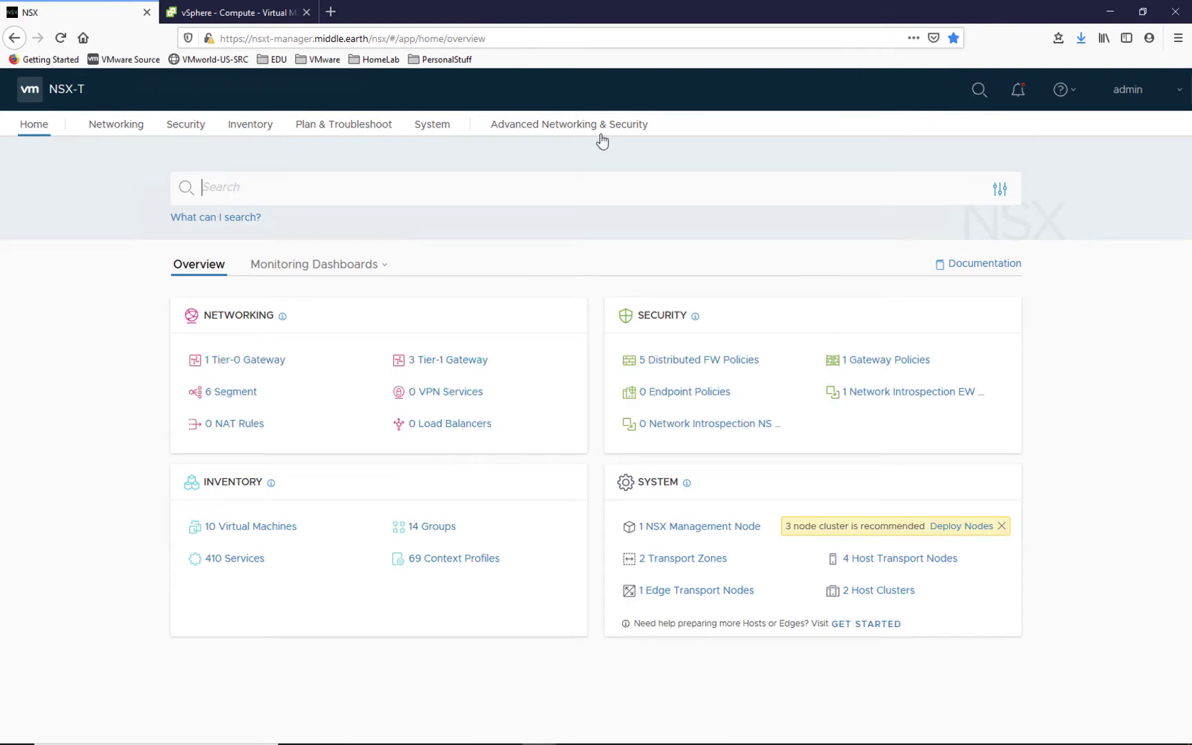
- Examine the system's management appliances and the fabric's host transport nodes managed by vcsa.middle.earth
left_click(426, 127)
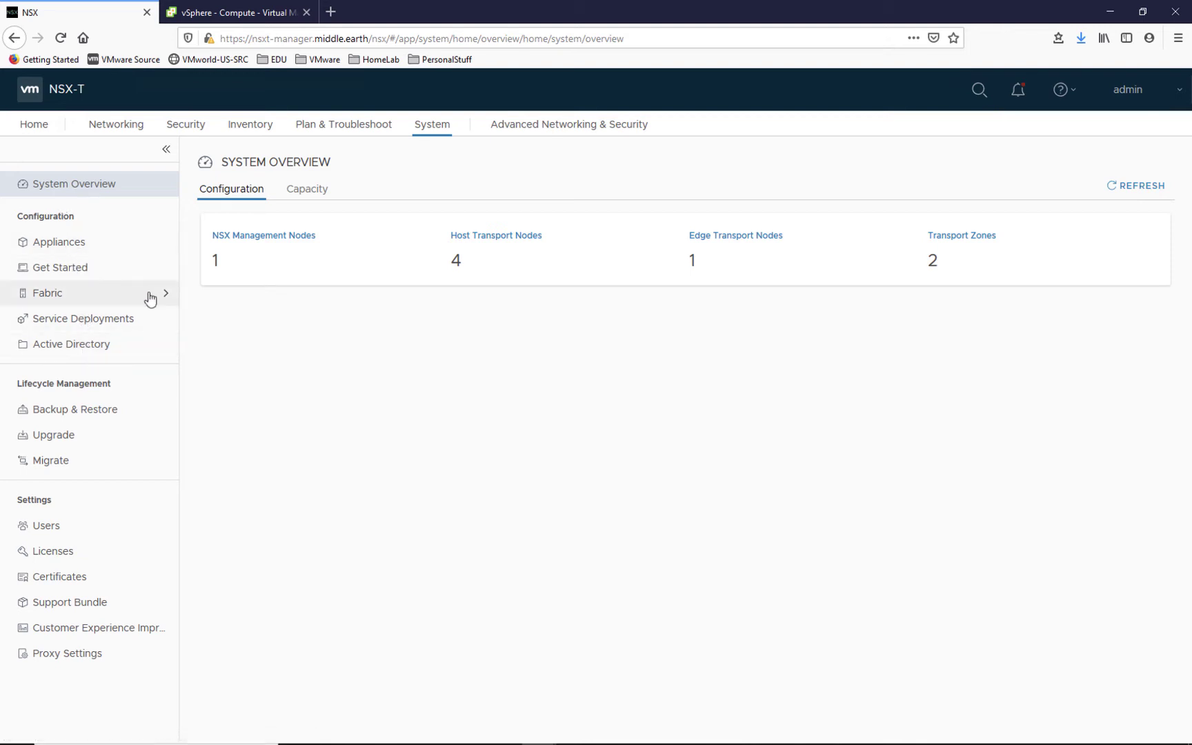
left_click(78, 252)
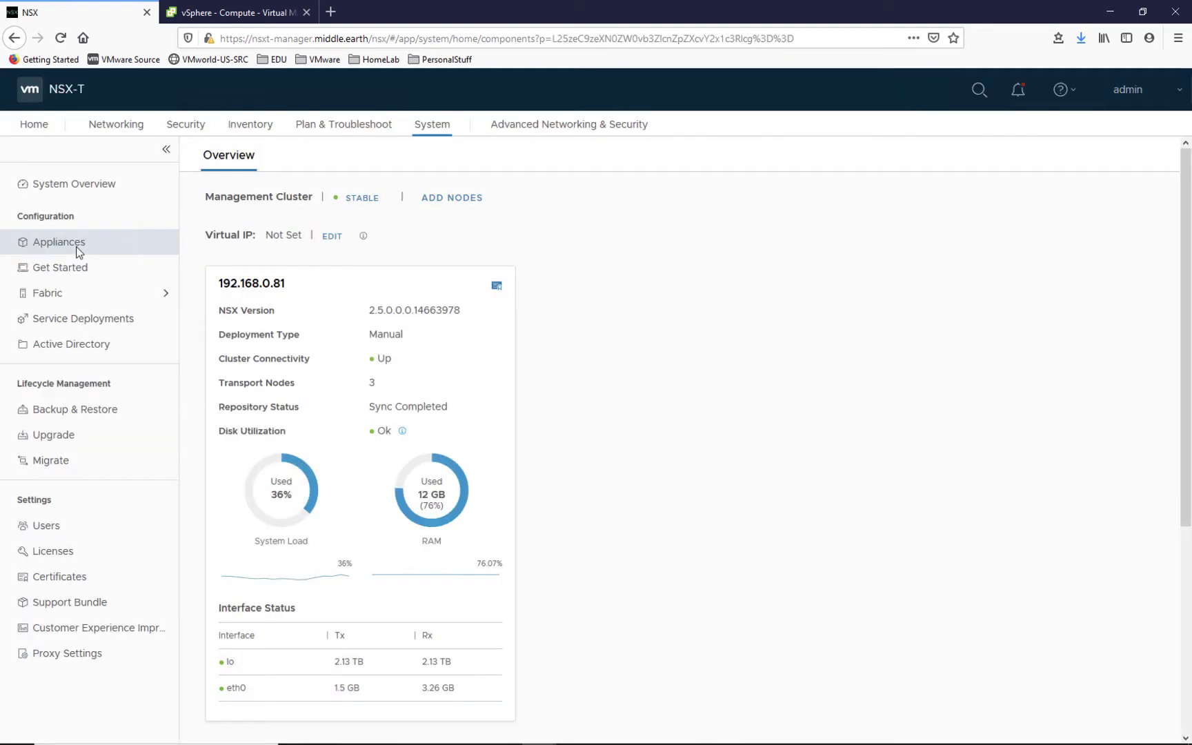
left_click(89, 298)
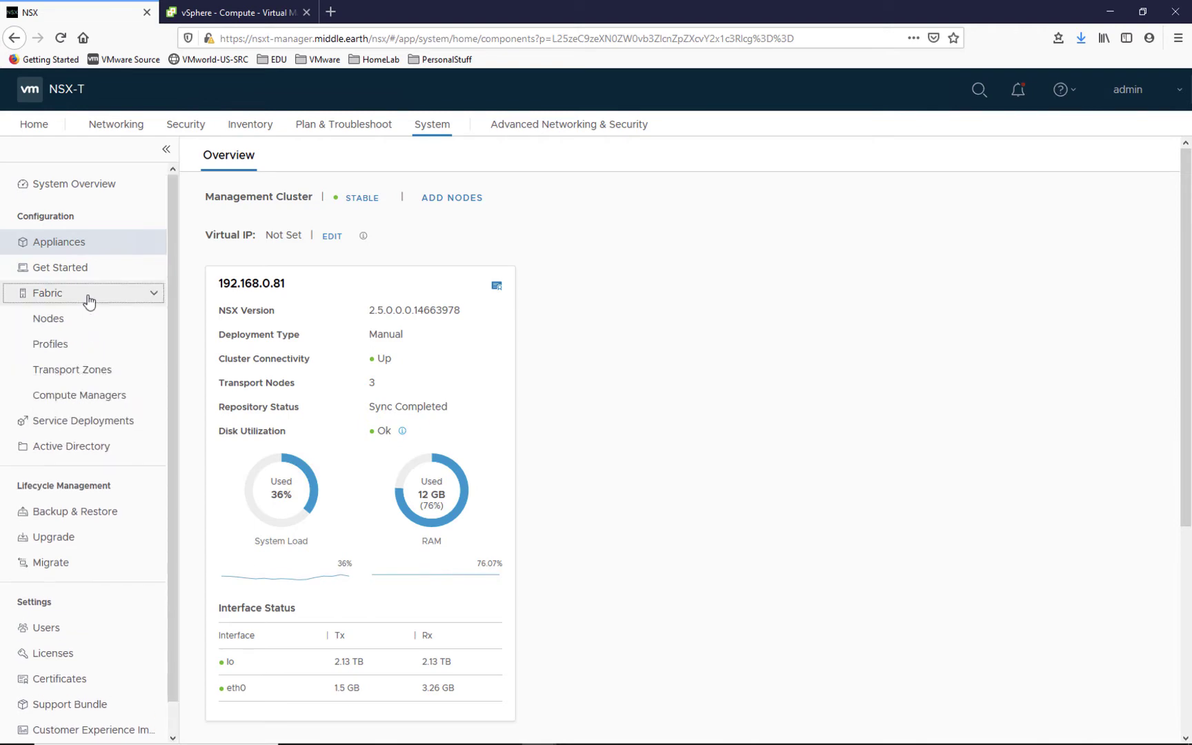
left_click(63, 322)
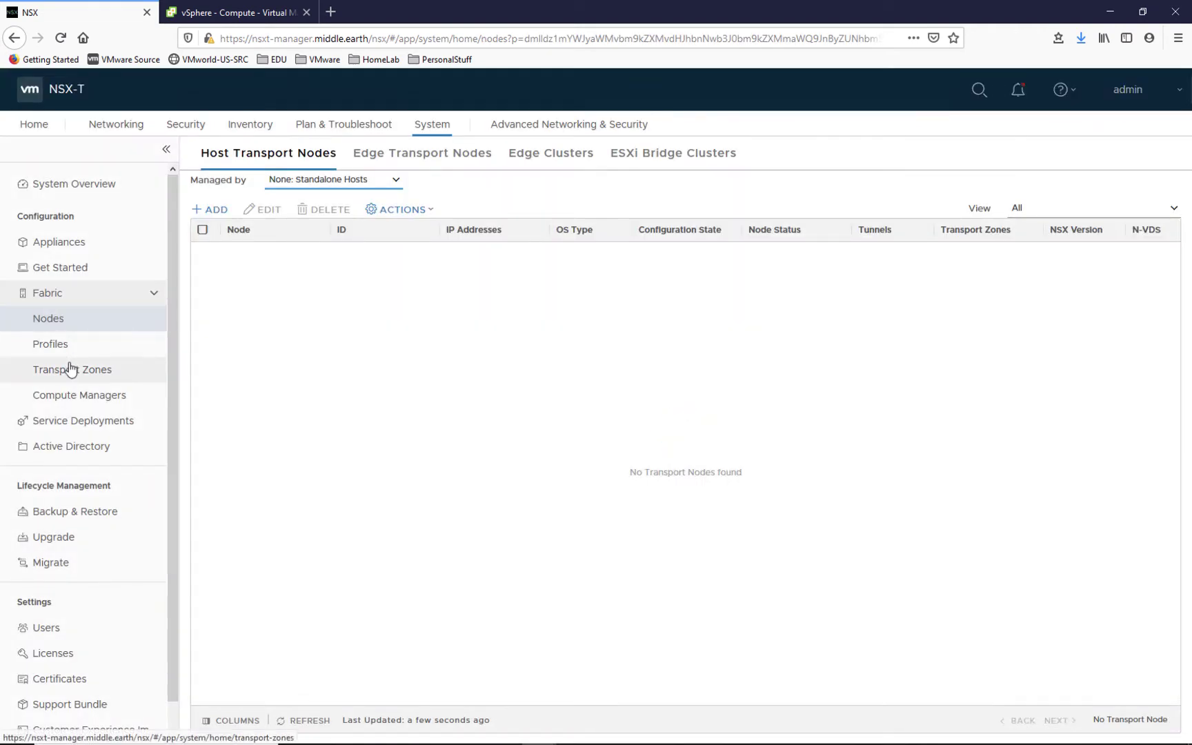
left_click(397, 189)
left_click(334, 215)
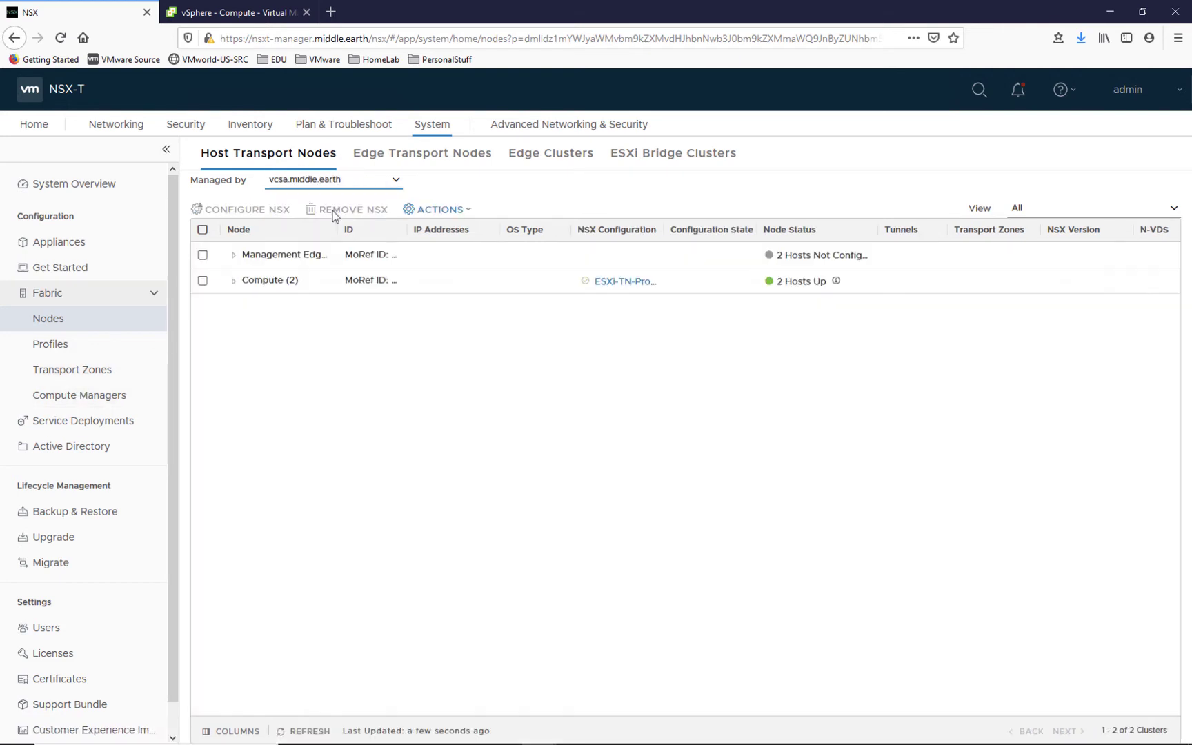
- Look through the fabric's edge transport nodes, edge clusters and ESXi bridge clusters
left_click(445, 155)
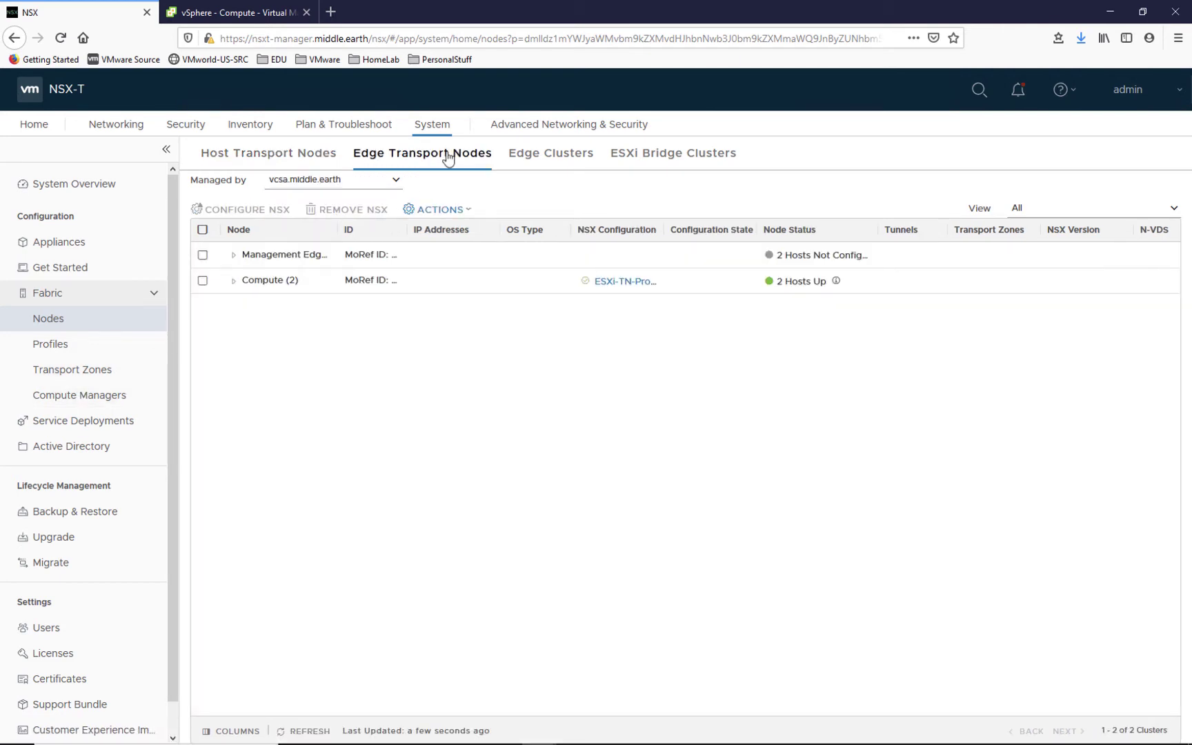
left_click(562, 155)
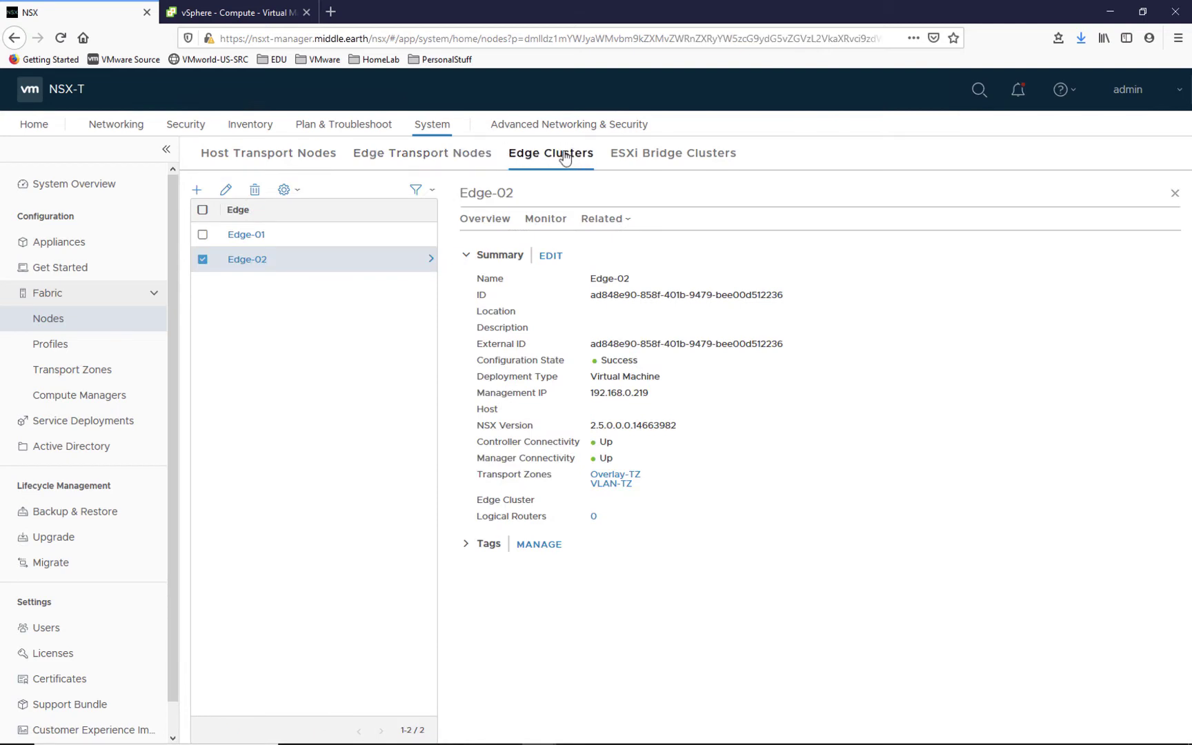
left_click(666, 158)
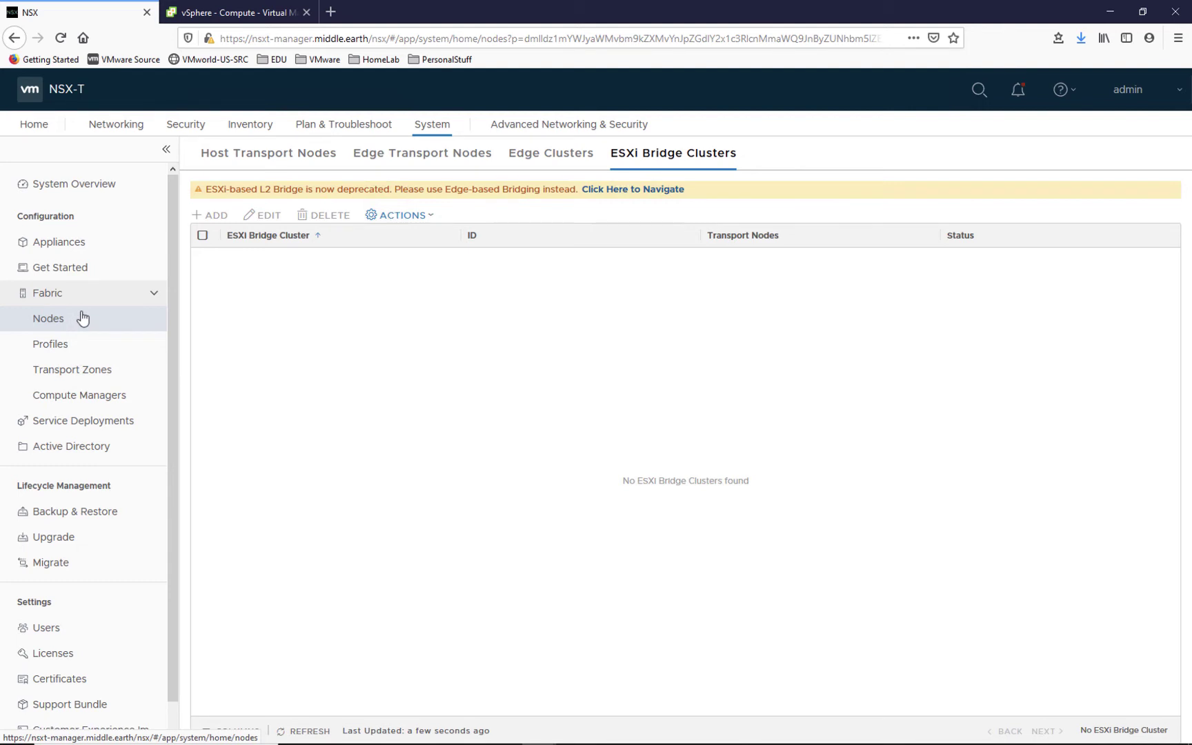
- Review the fabric's uplink and edge bridge profiles, its transport zones and its registered compute managers
left_click(71, 345)
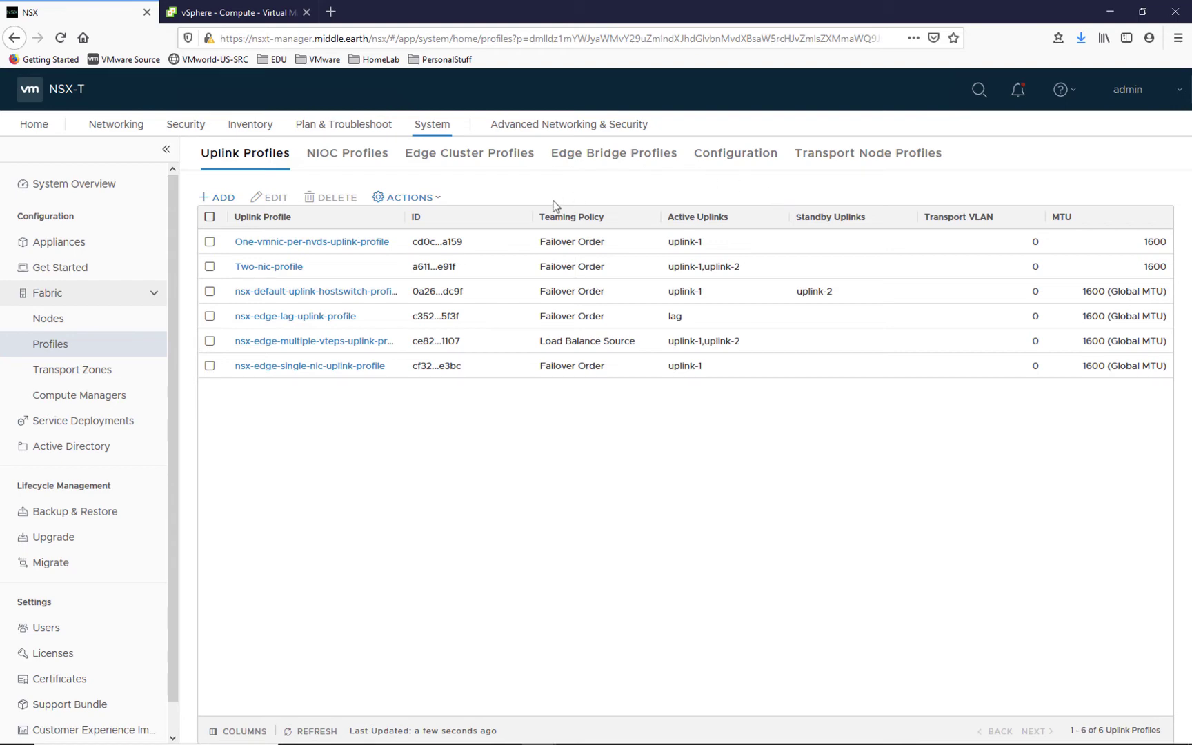
left_click(605, 158)
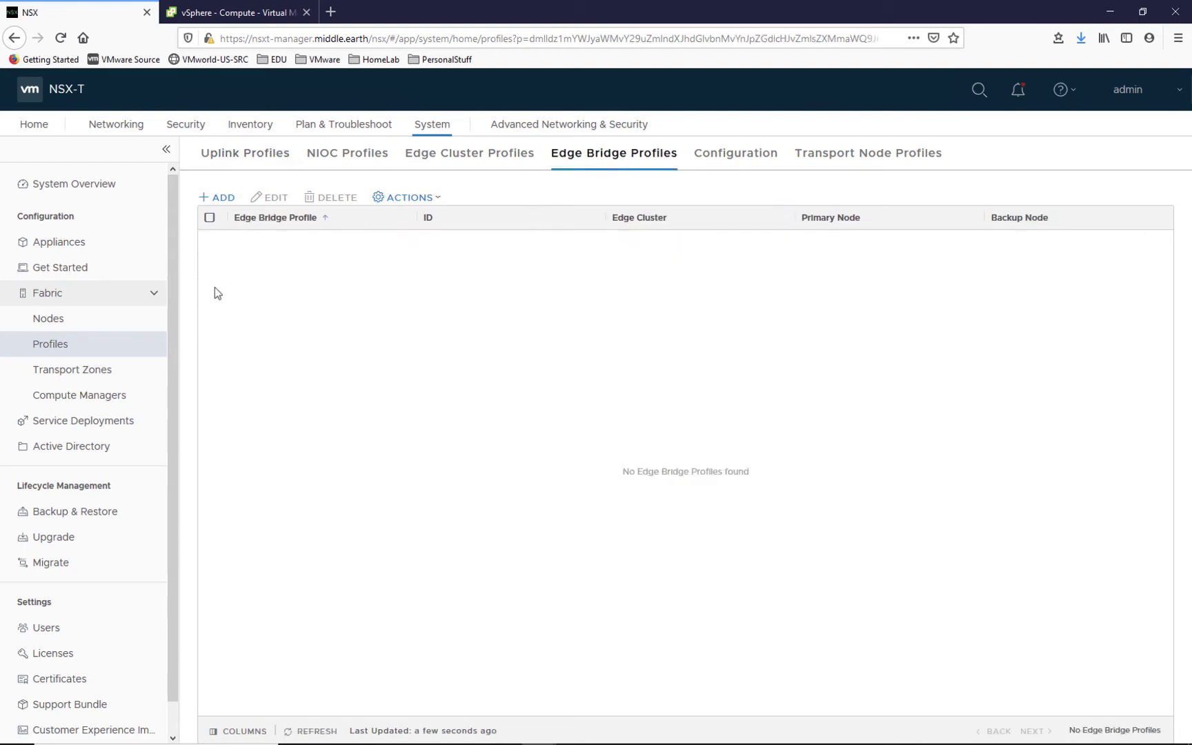
left_click(70, 372)
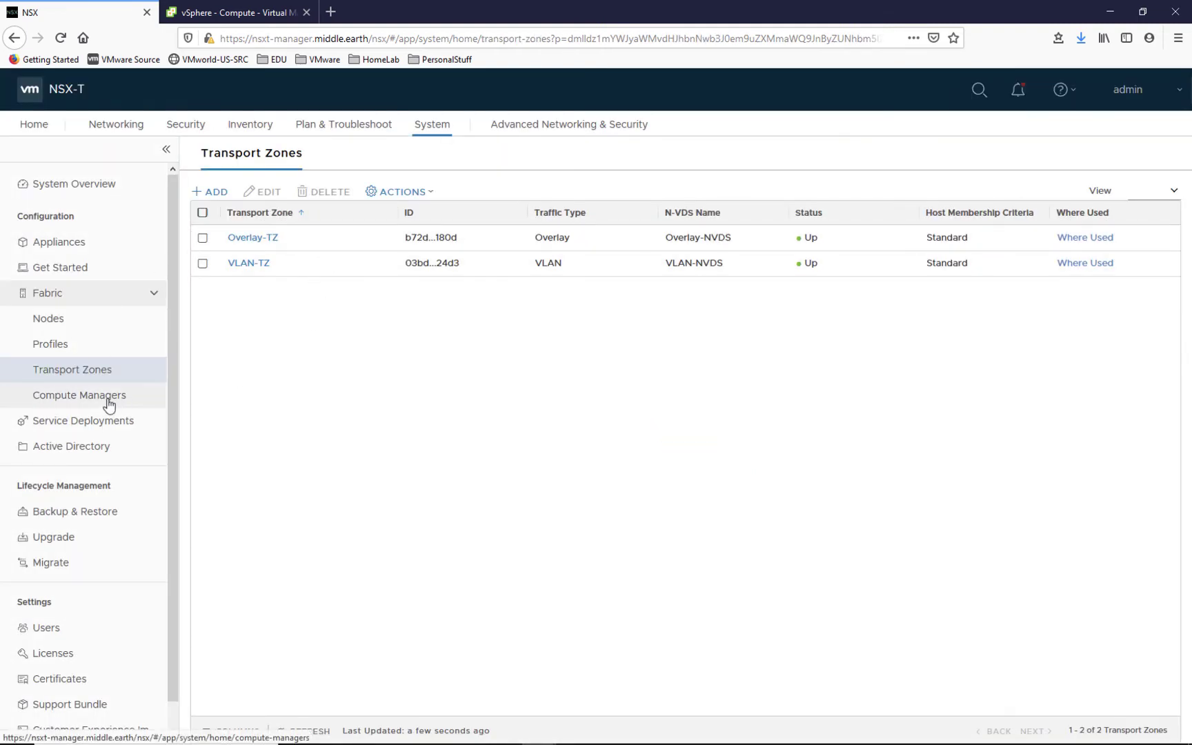
left_click(74, 399)
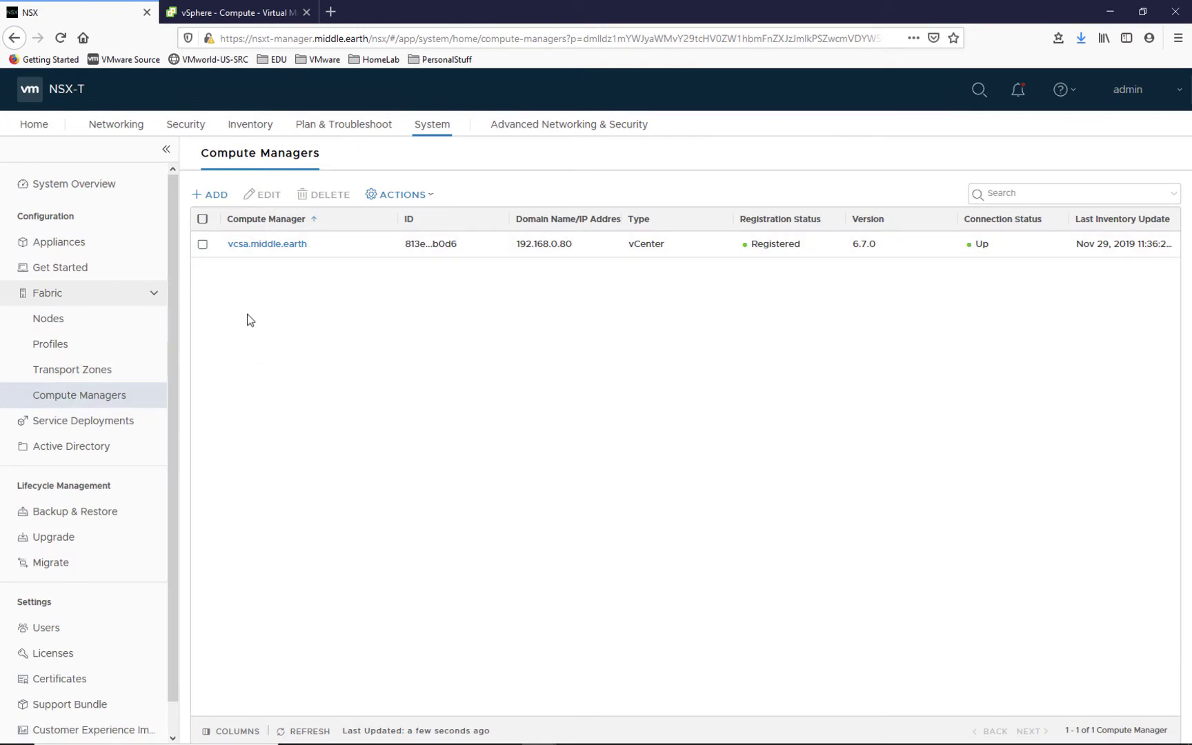
- Collapse the Fabric section and view the system's Service Deployments and Active Directory configuration
left_click(148, 294)
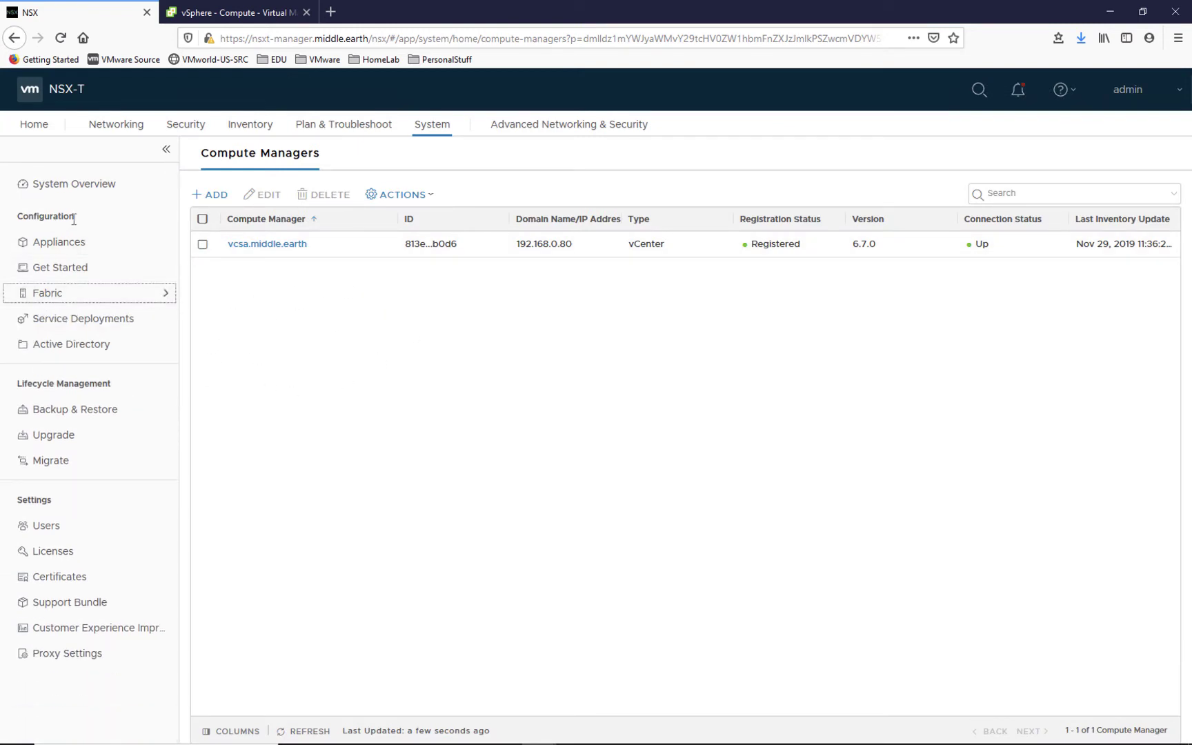
left_click(99, 328)
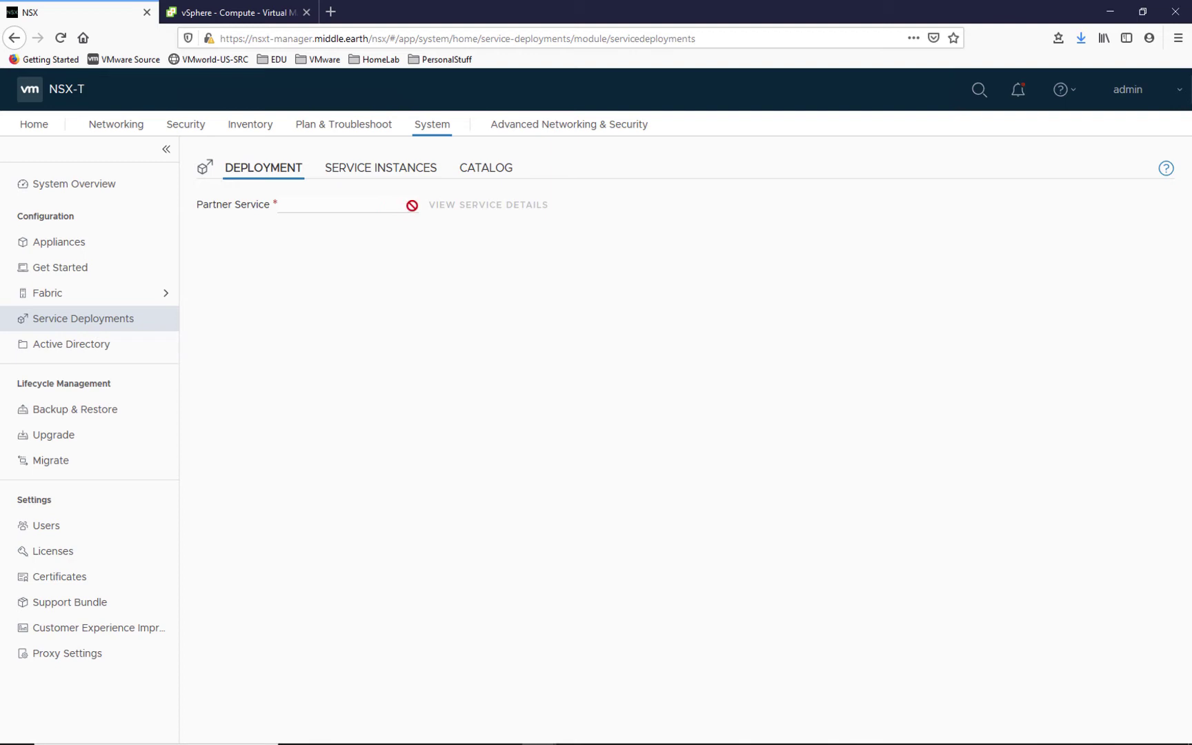
left_click(71, 349)
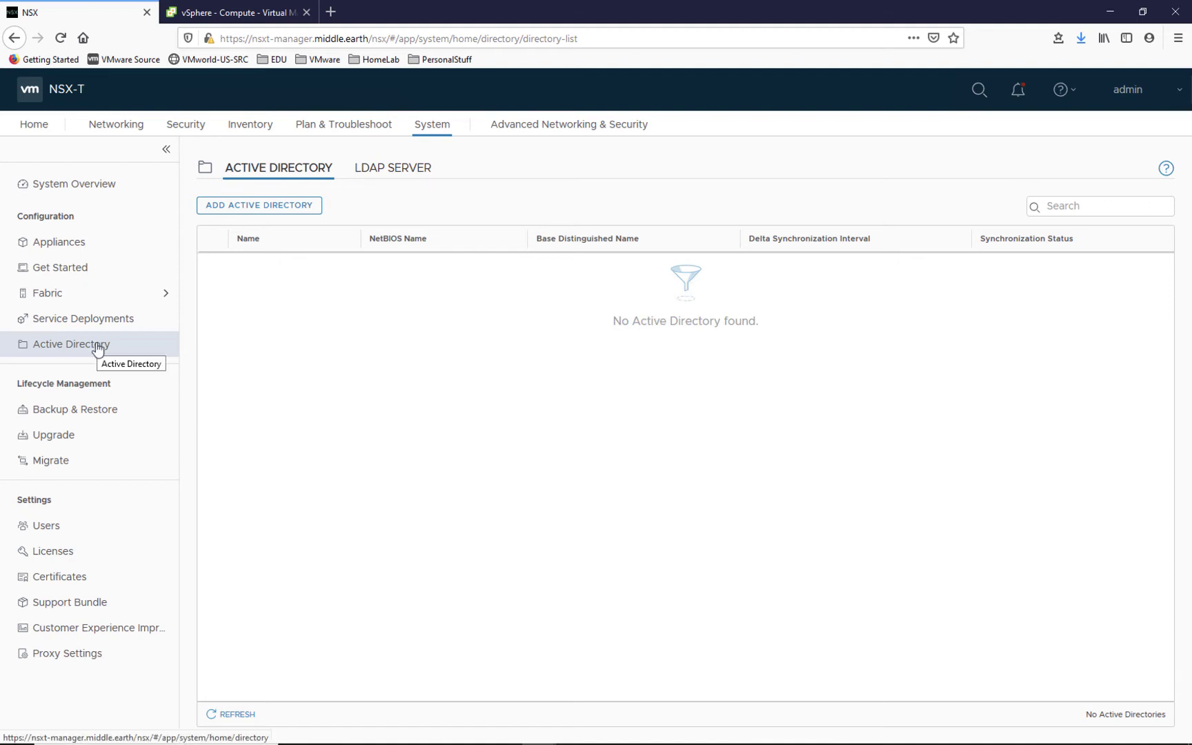
- Review the backup, upgrade and migration pages under lifecycle management, plus the user and license settings
left_click(85, 414)
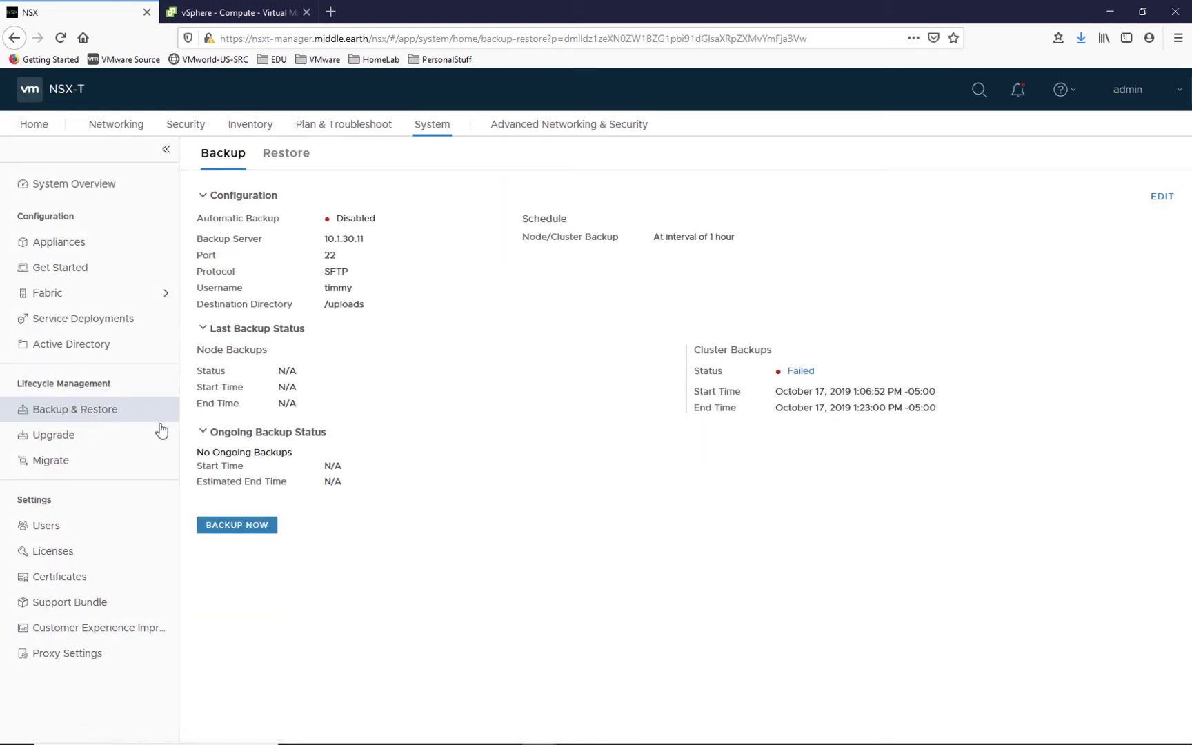
left_click(73, 436)
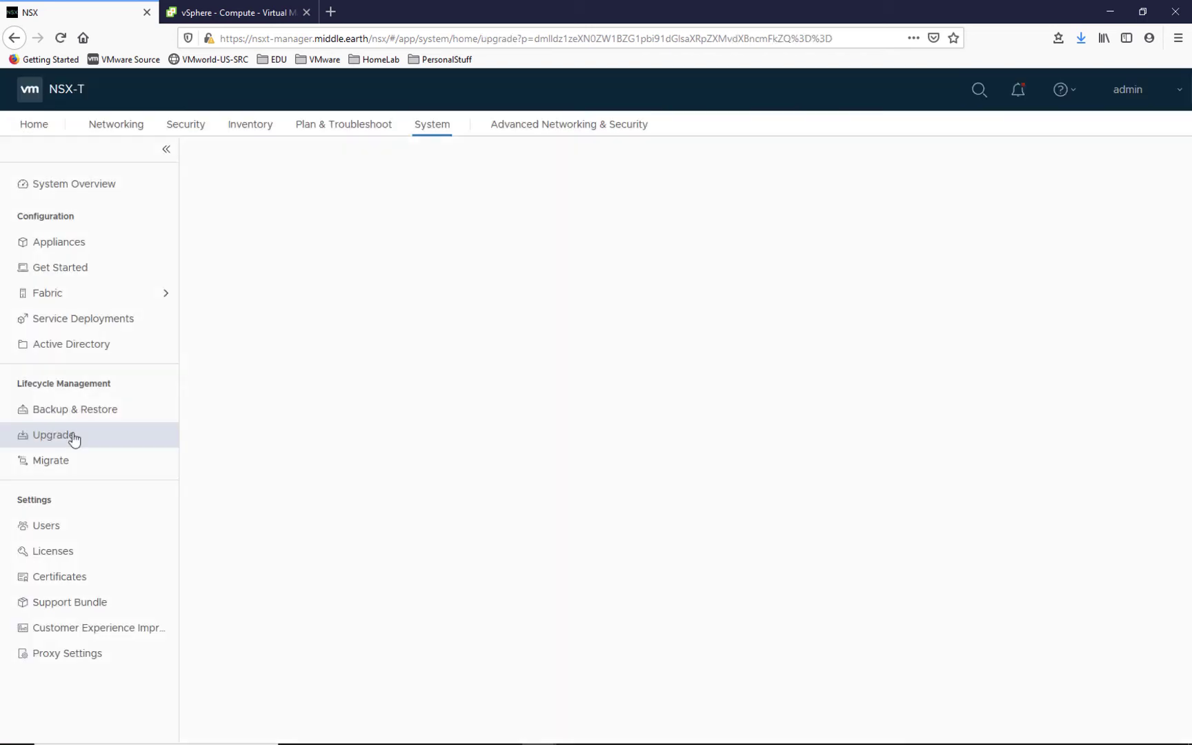
left_click(66, 466)
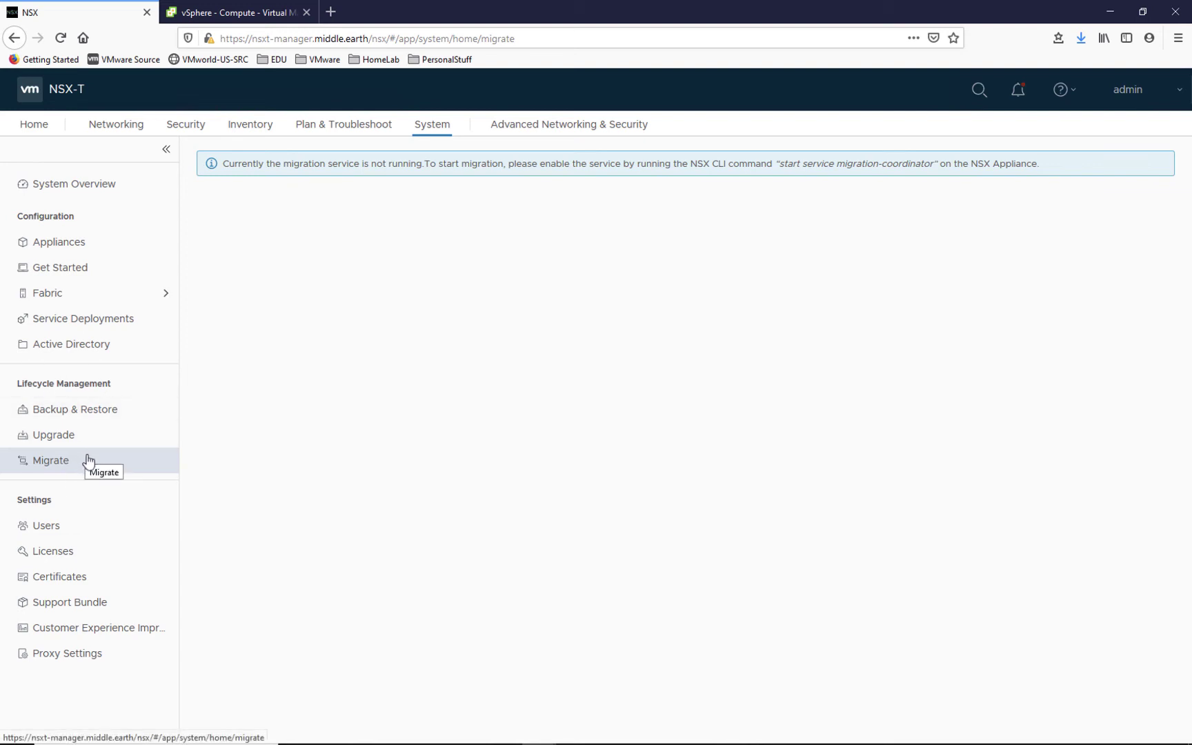
left_click(68, 531)
left_click(71, 553)
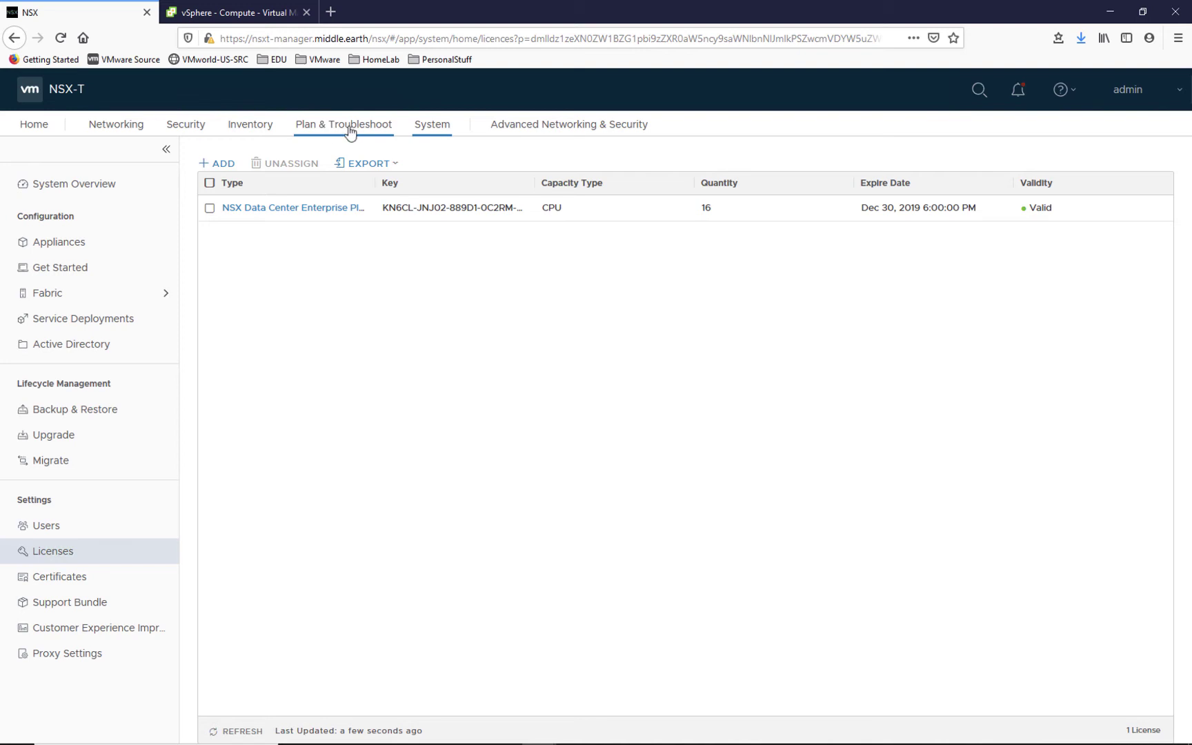
- Examine the networking configuration overview and the capacity limits for networking objects
left_click(115, 129)
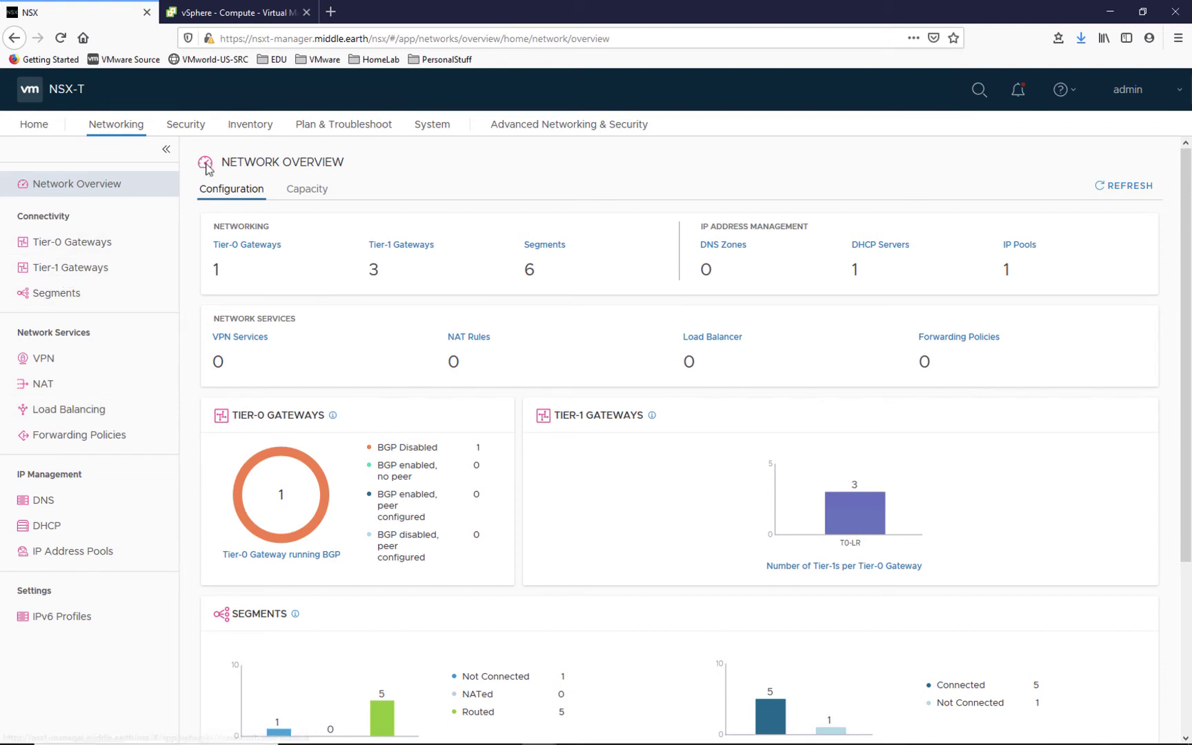
left_click(301, 191)
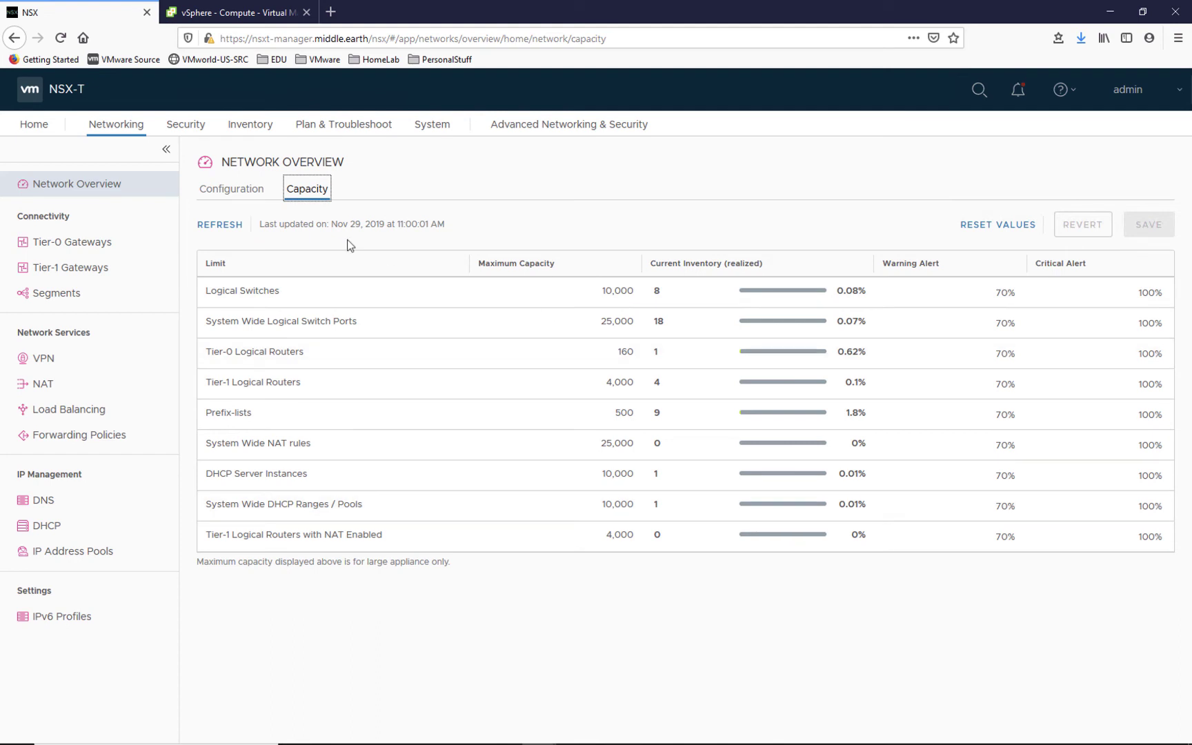
- Examine the security overview, the distributed firewall's category-specific rules and the gateway firewall's rules
left_click(194, 132)
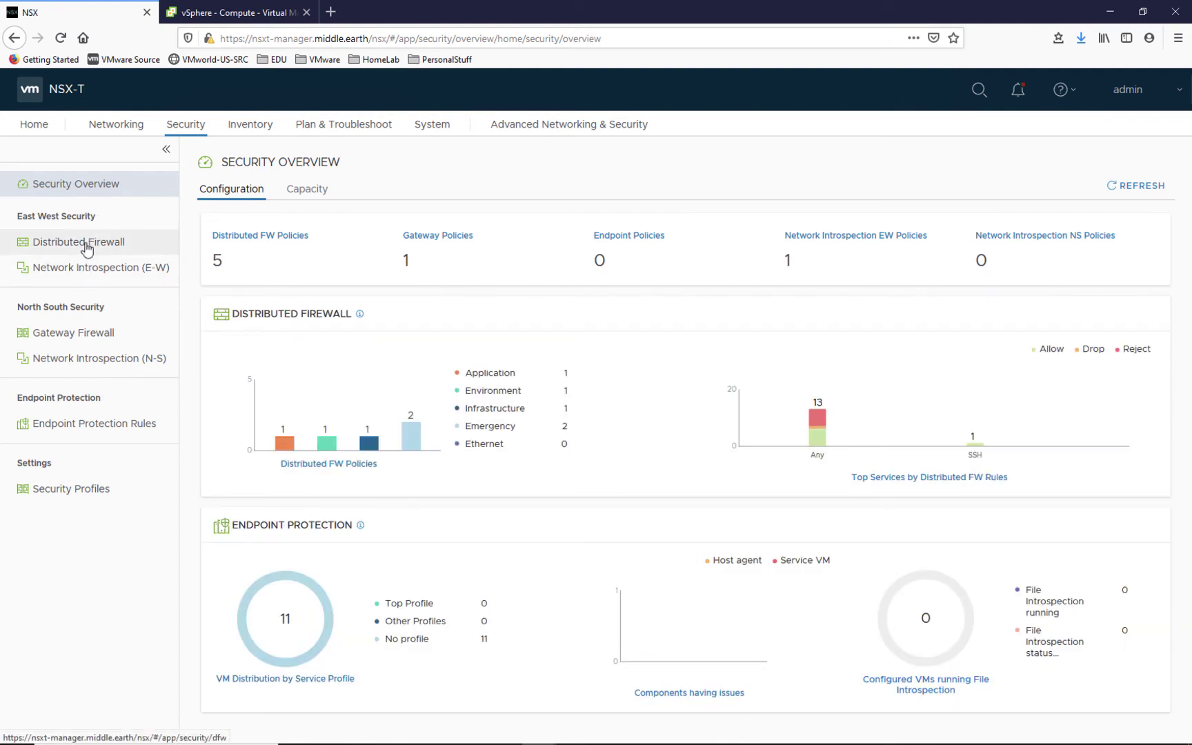
left_click(86, 247)
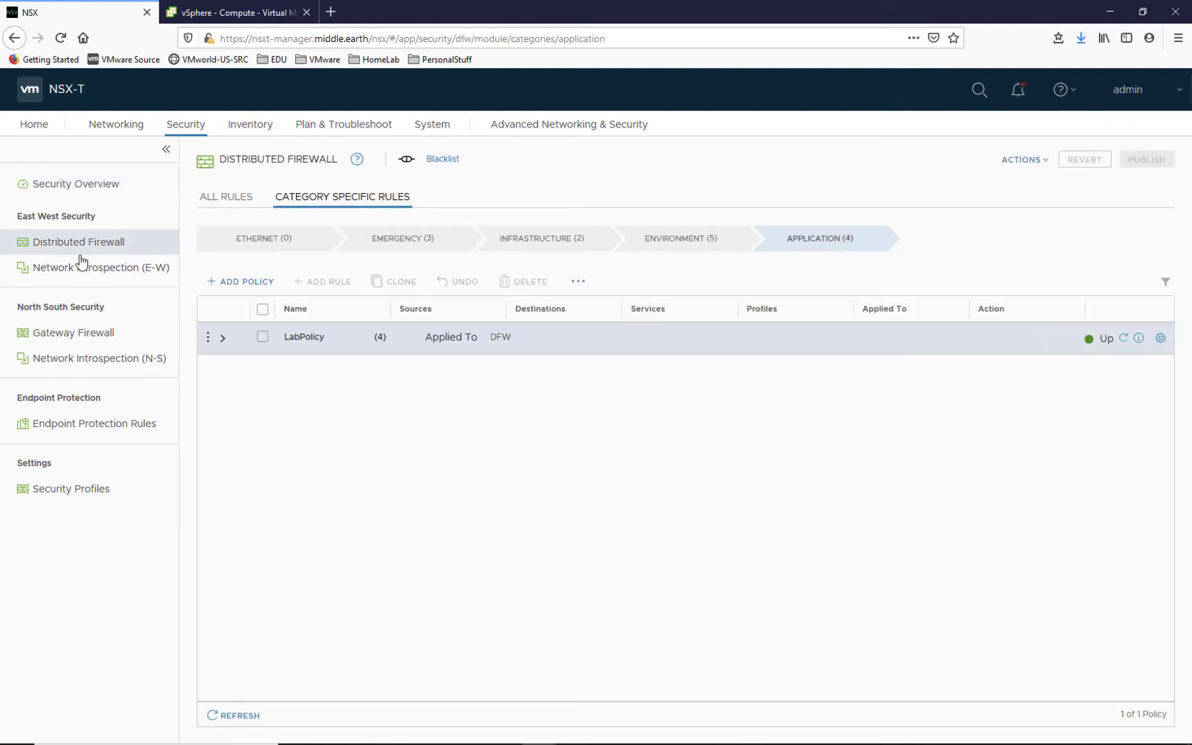
left_click(70, 338)
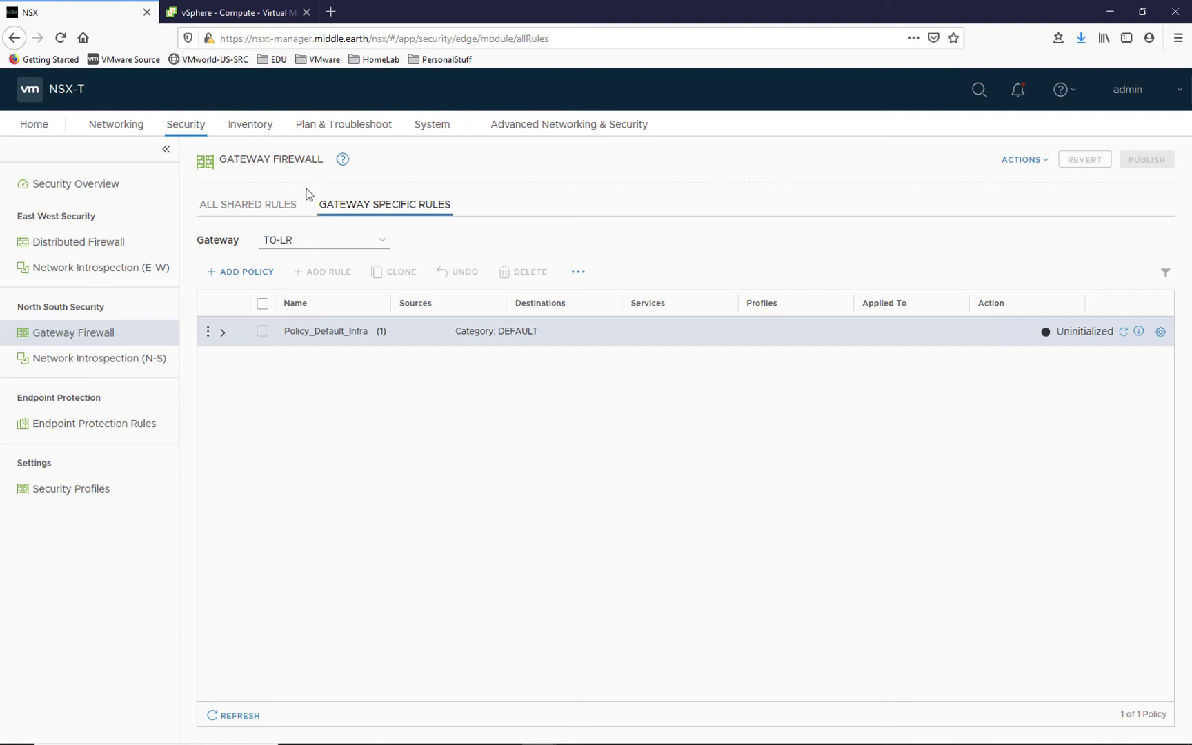
- Examine the inventory overview, the services and context profiles, and the capacity limits for inventory objects
left_click(258, 130)
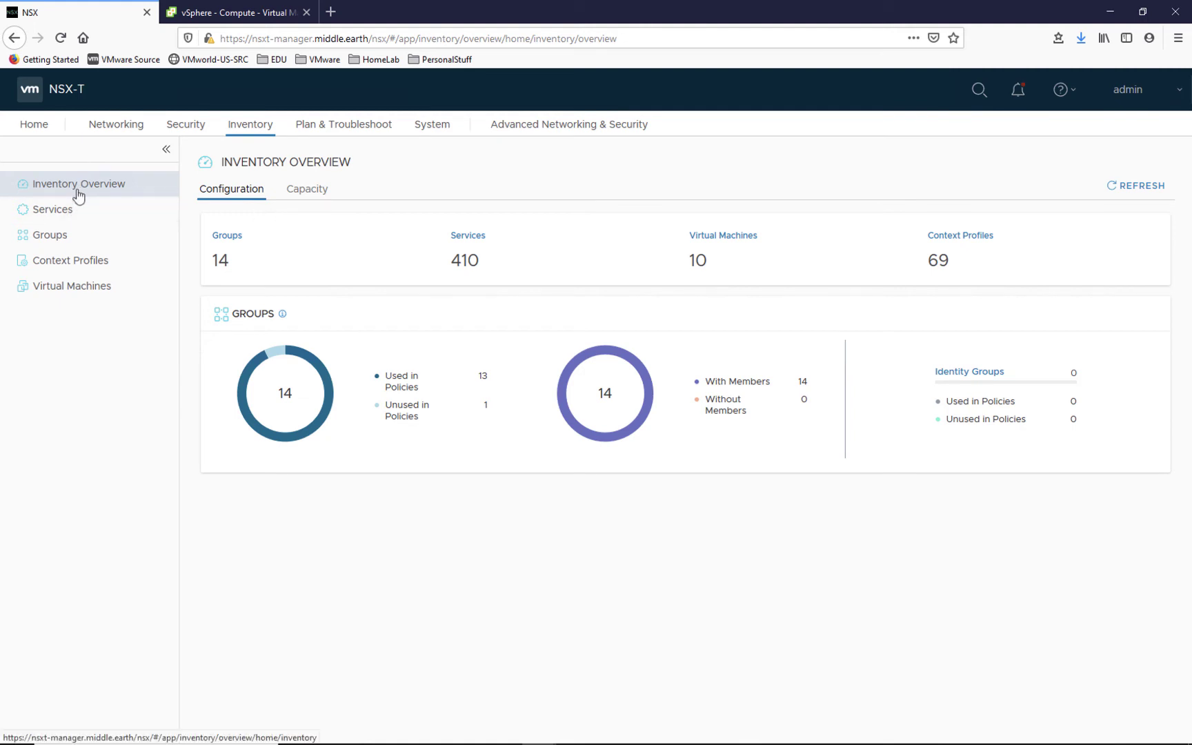
left_click(69, 212)
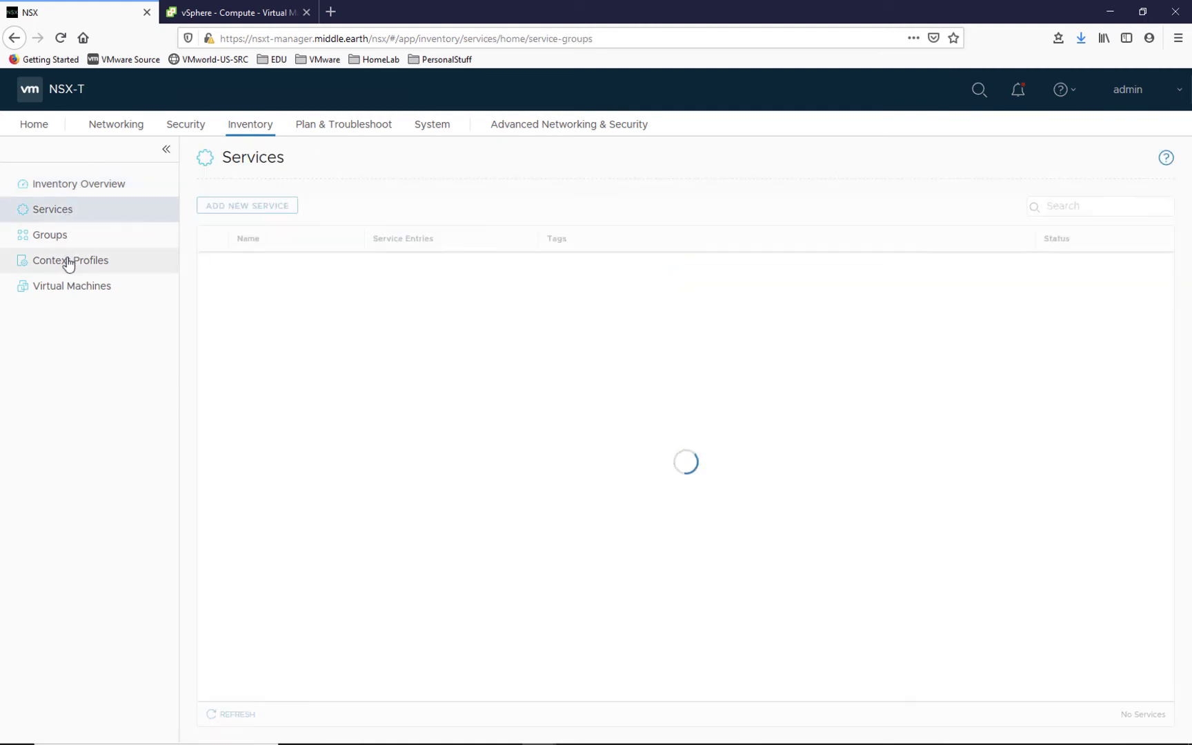
left_click(68, 261)
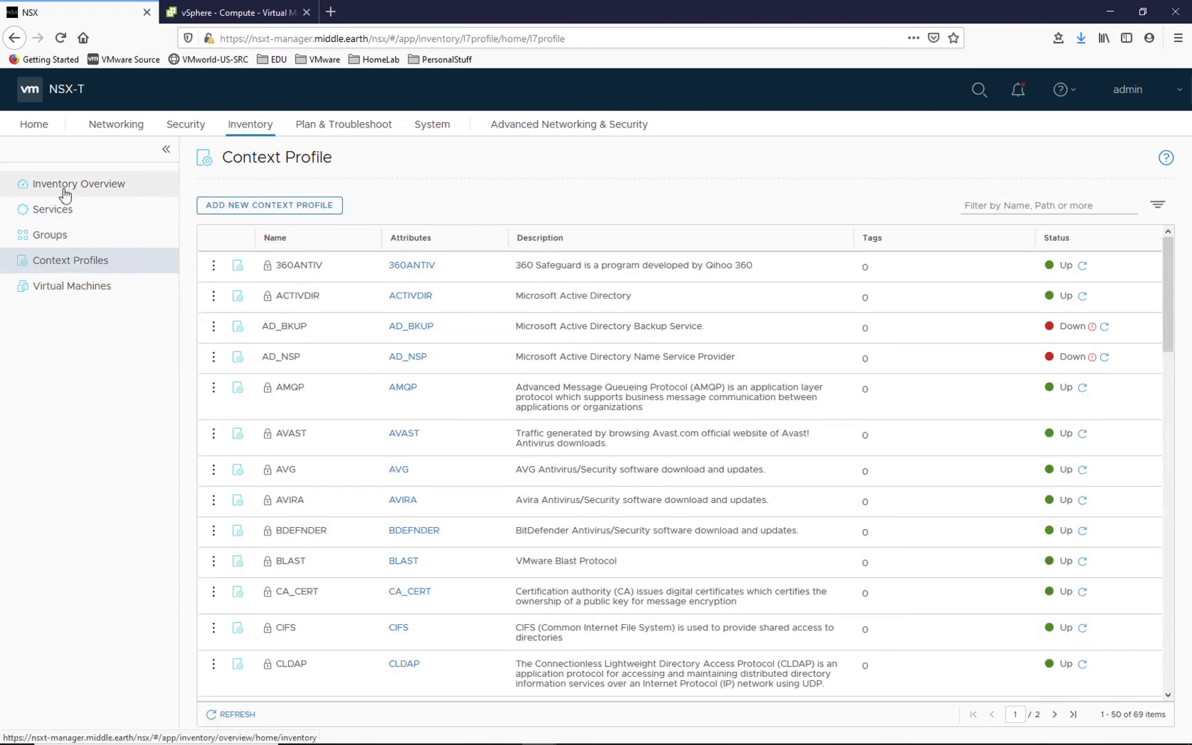
left_click(65, 194)
left_click(309, 189)
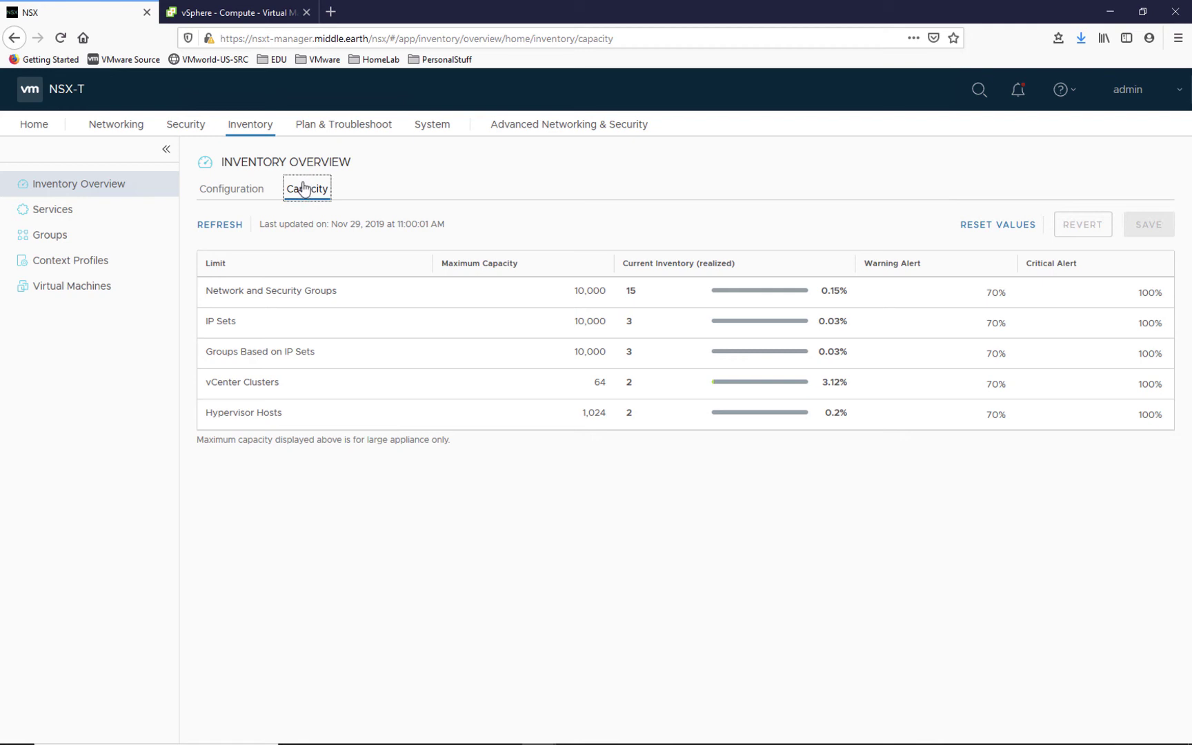
- Examine the firewall IPFIX profiles, port mirroring and the full list of consolidated capacity limits, and open the Discover & Take Action page
left_click(338, 129)
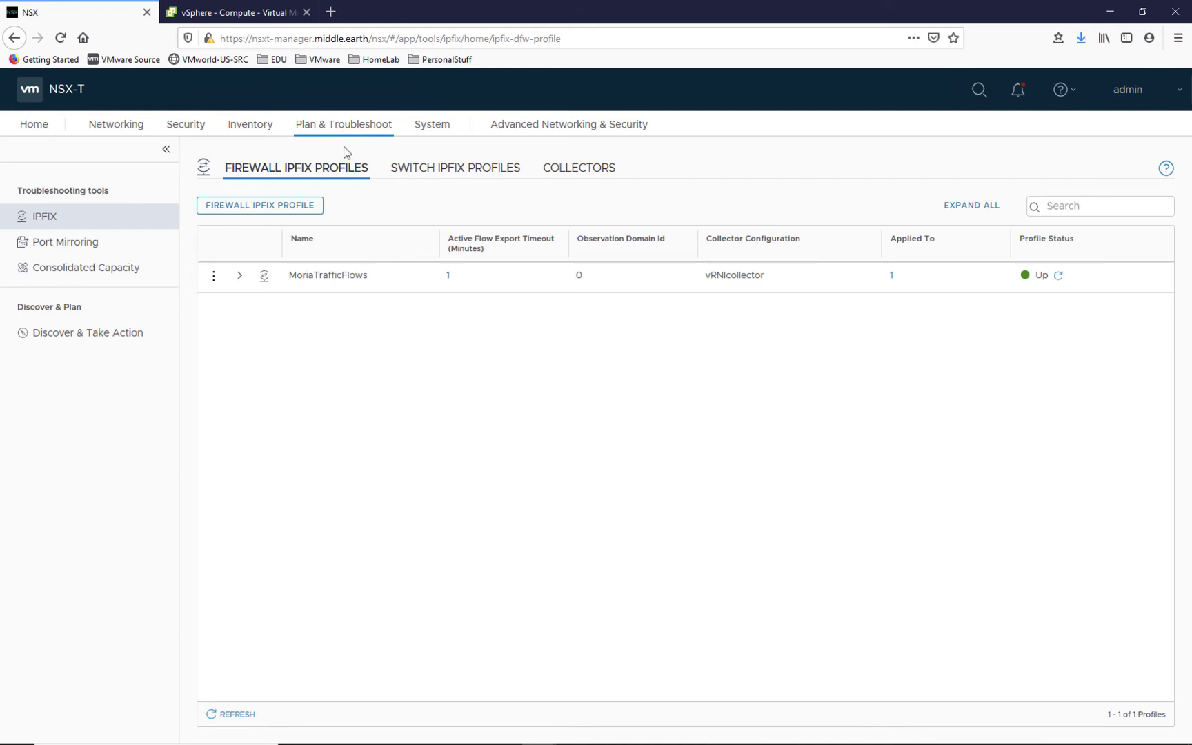
left_click(86, 243)
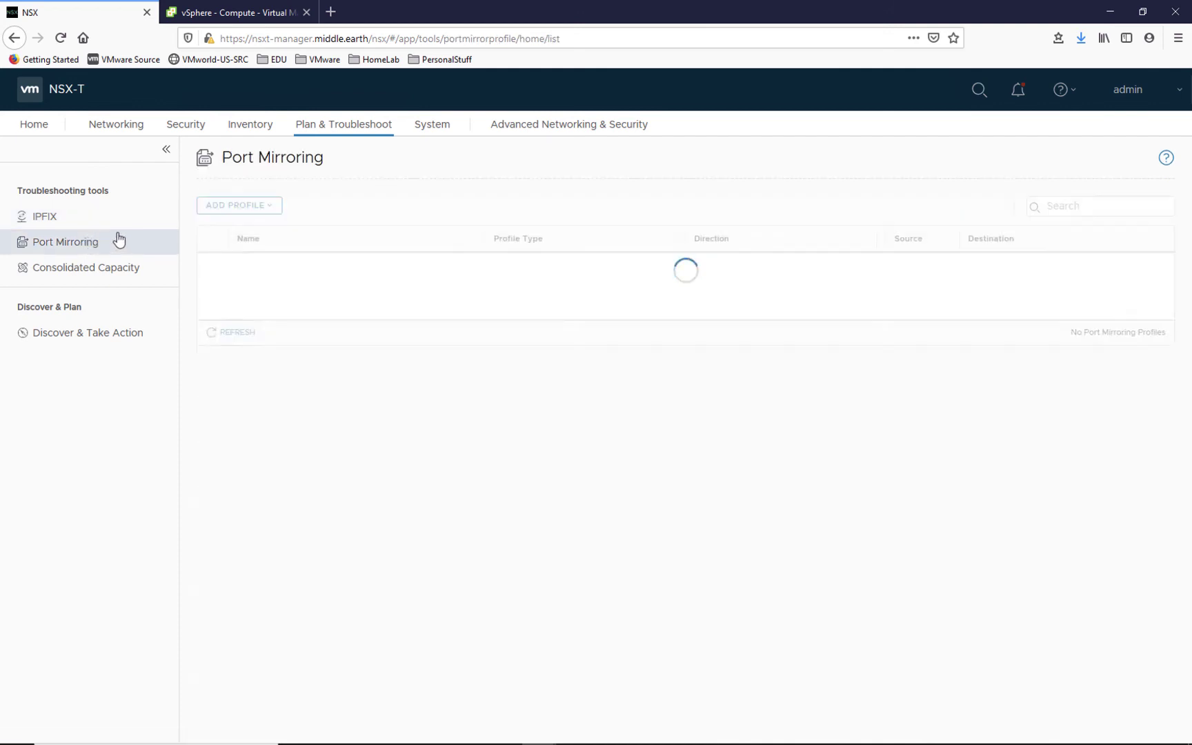
left_click(123, 269)
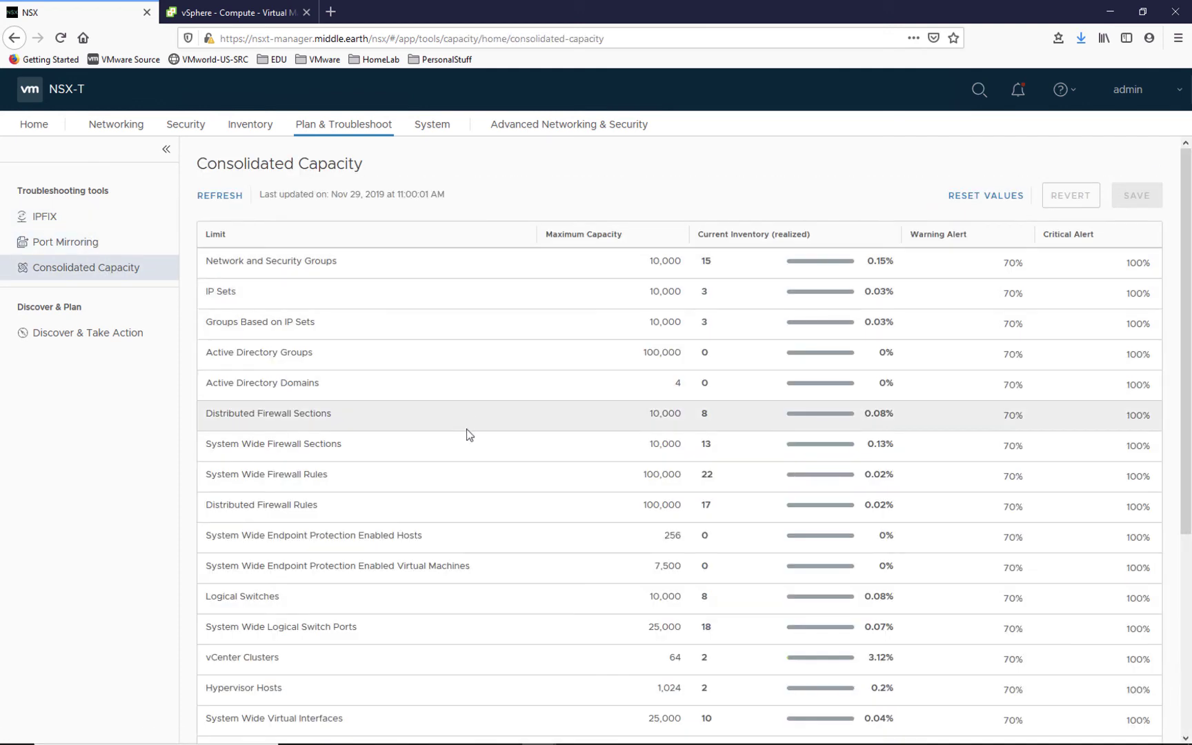
scroll(468, 431, "down", 5)
scroll(466, 434, "down", 1)
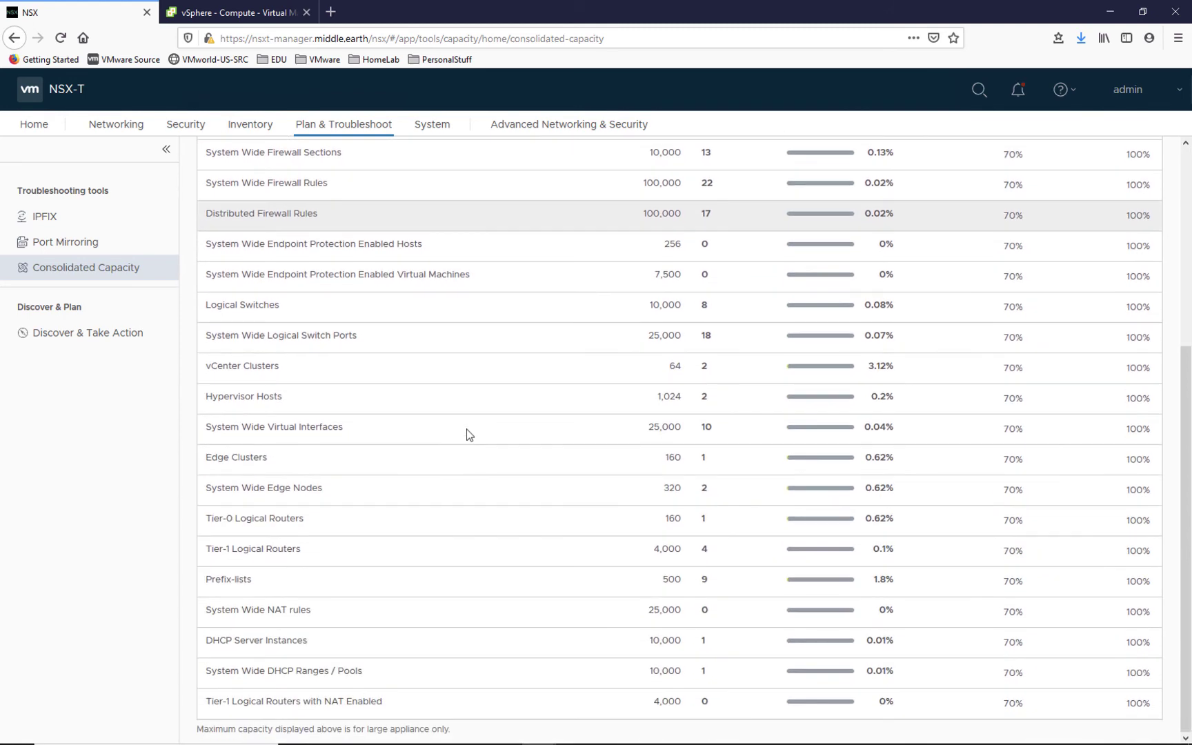
scroll(467, 434, "up", 5)
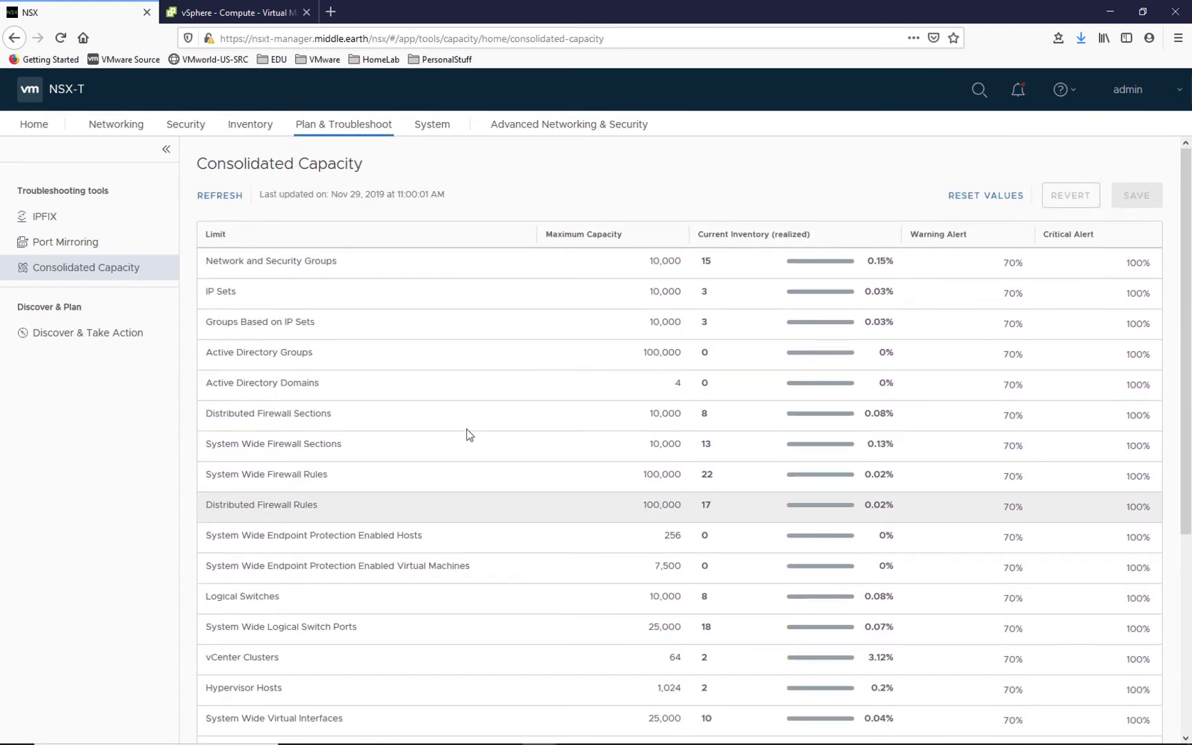
left_click(71, 332)
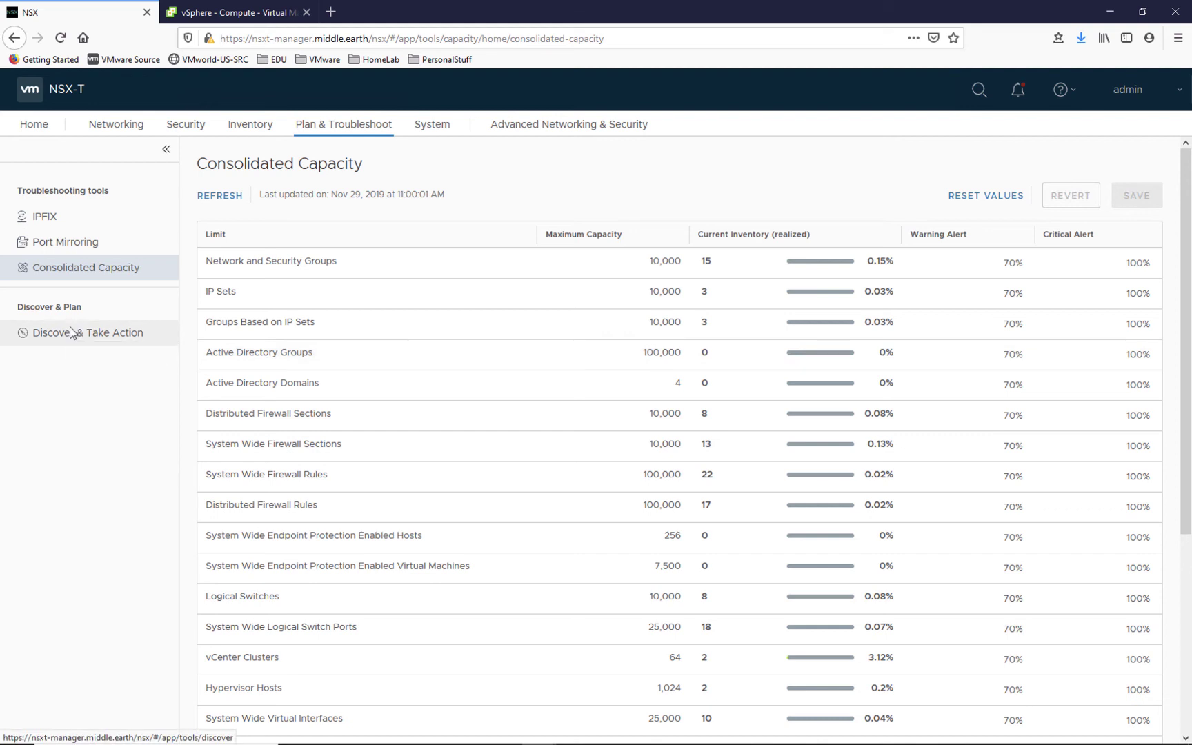